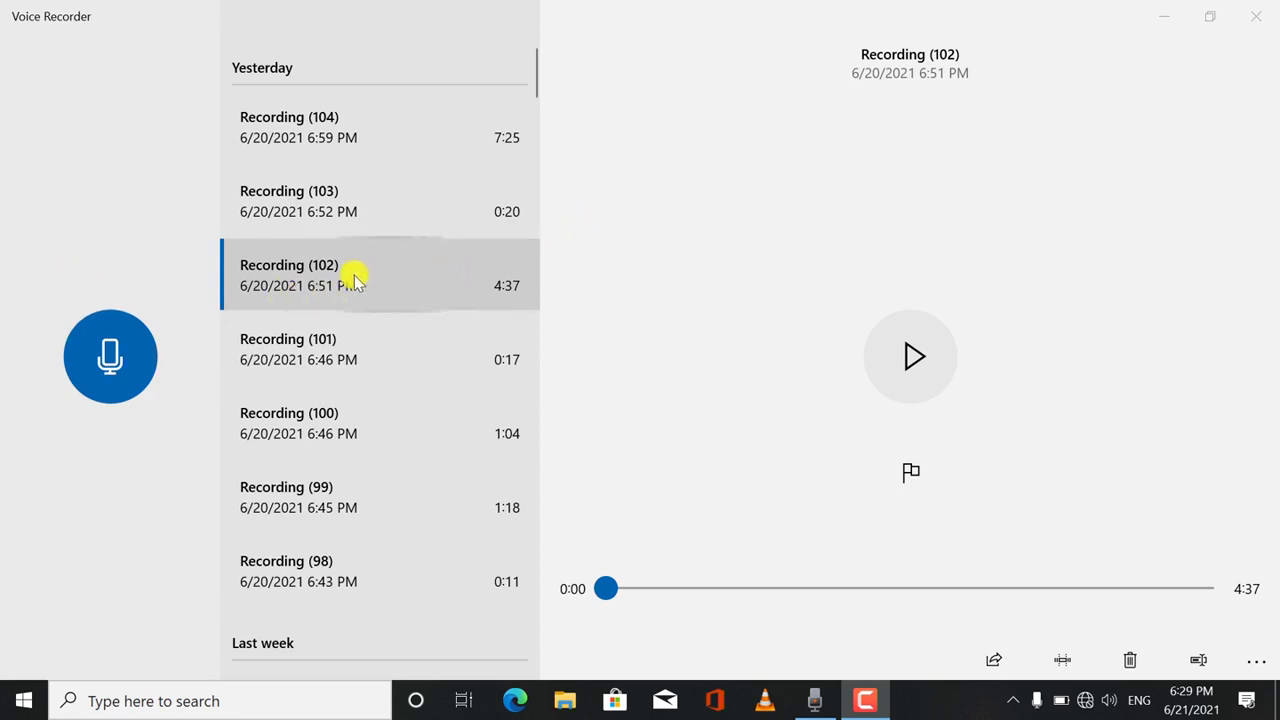
- Open Recording (102) in Adobe Audition from its file location and clear the Voice Recorder window out of the way
right_click(397, 278)
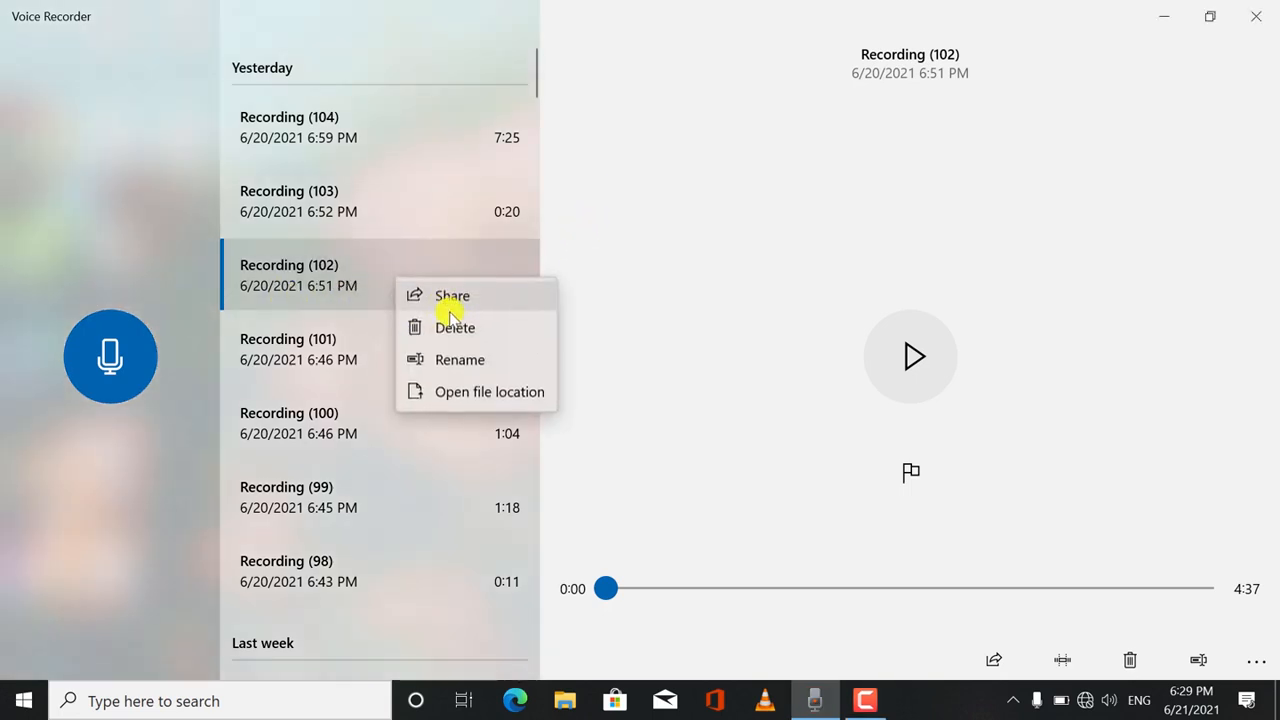
click(471, 392)
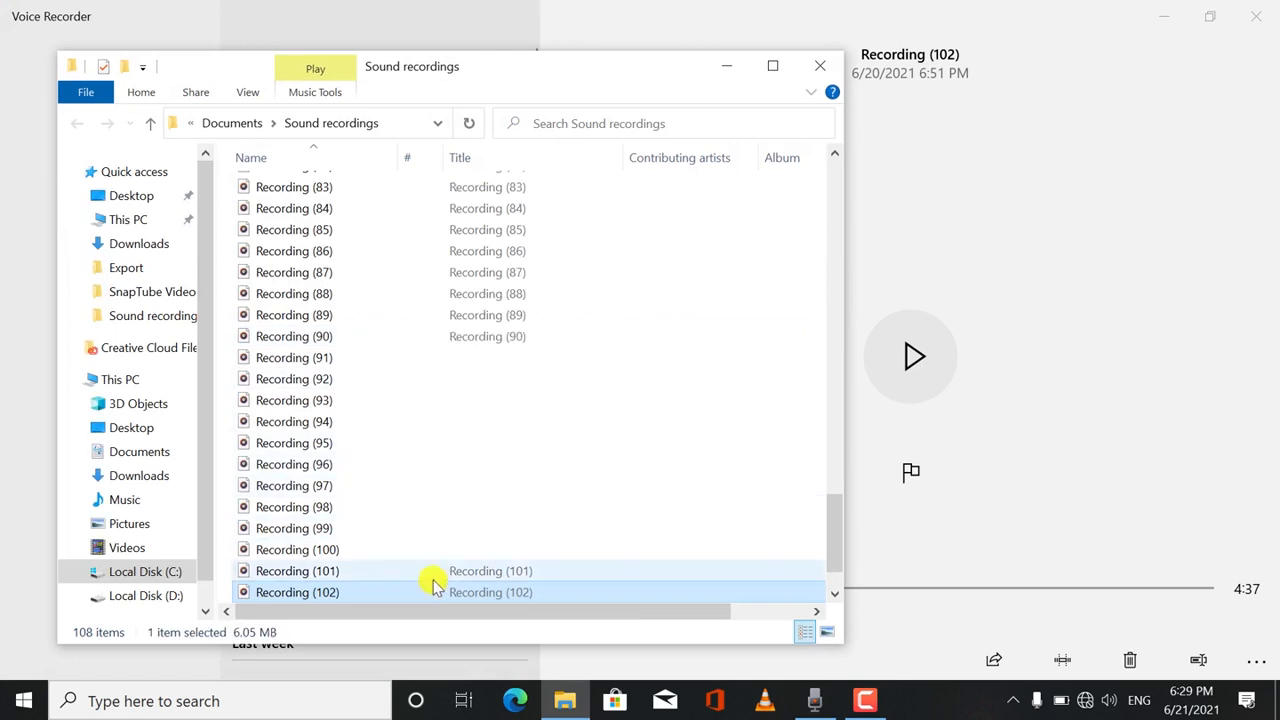
right_click(421, 596)
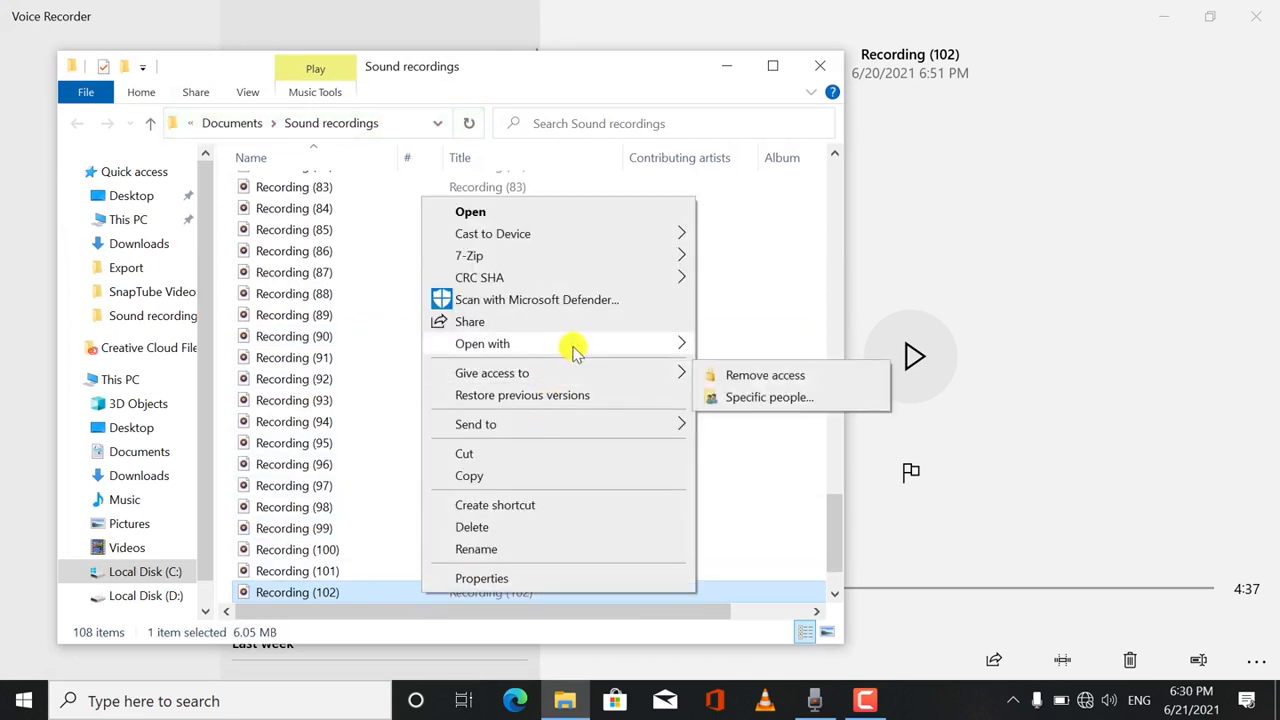
mouse_move(594, 345)
click(729, 343)
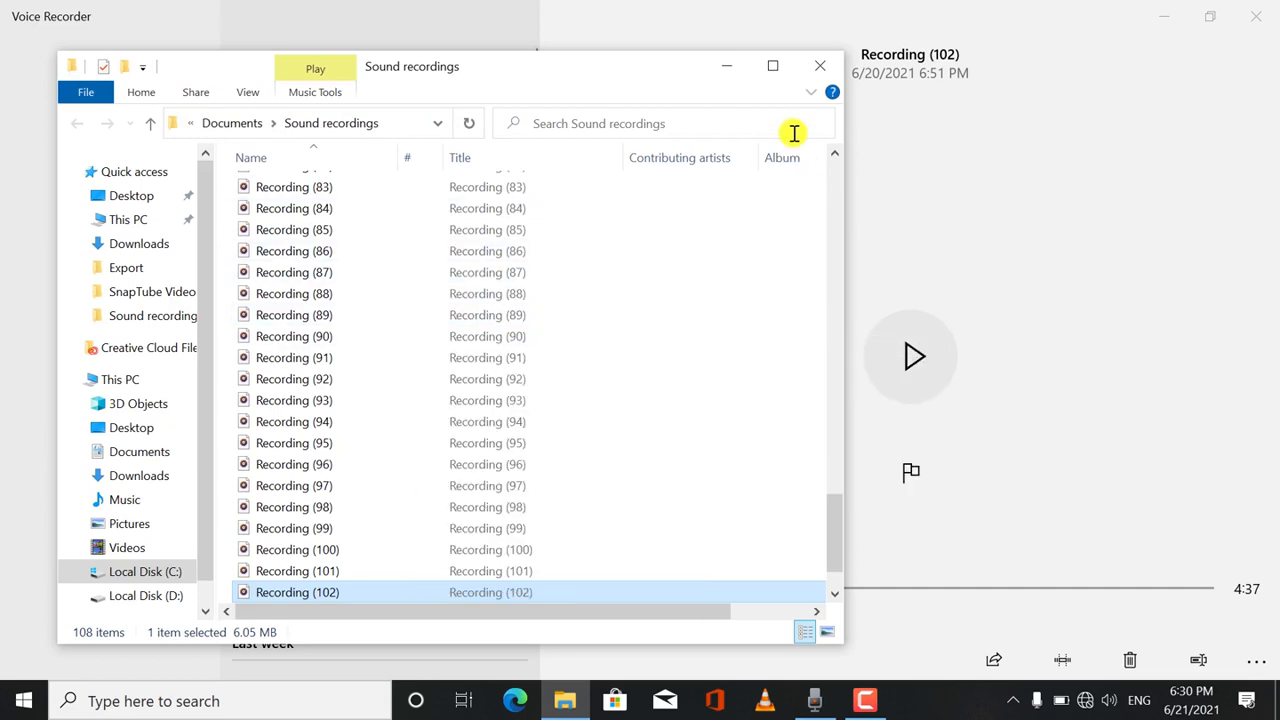
click(862, 62)
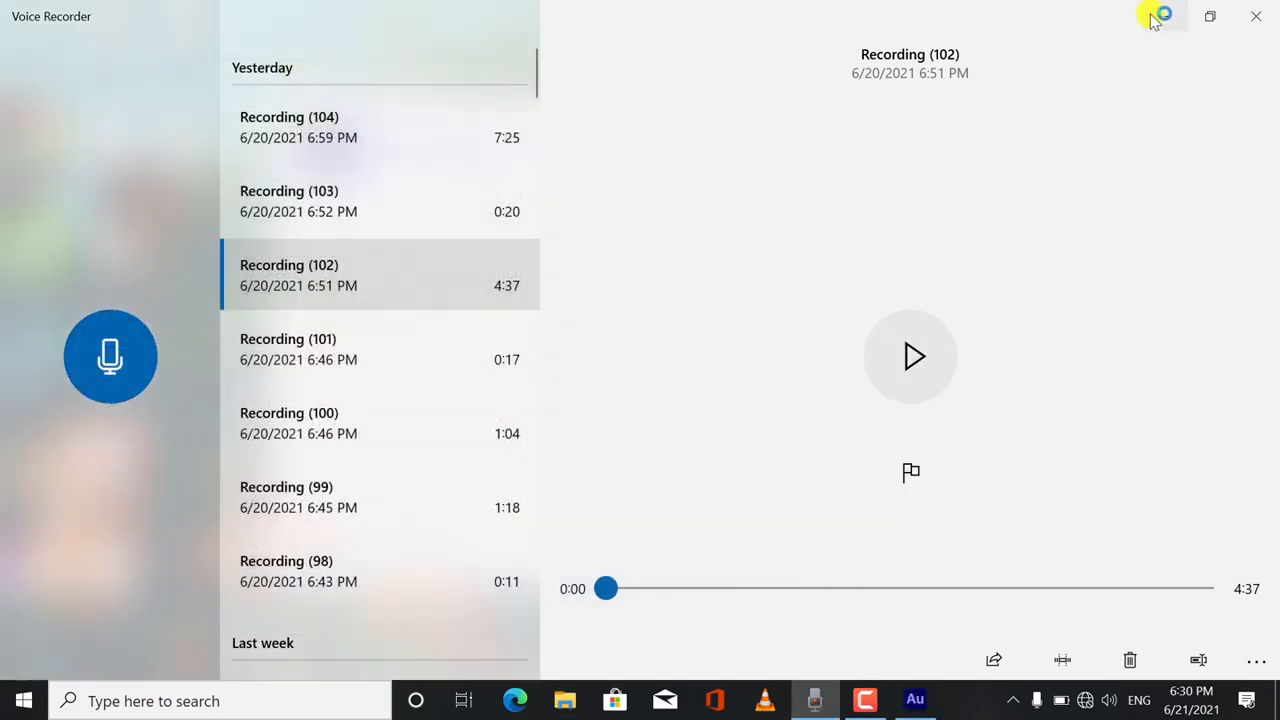
click(1160, 16)
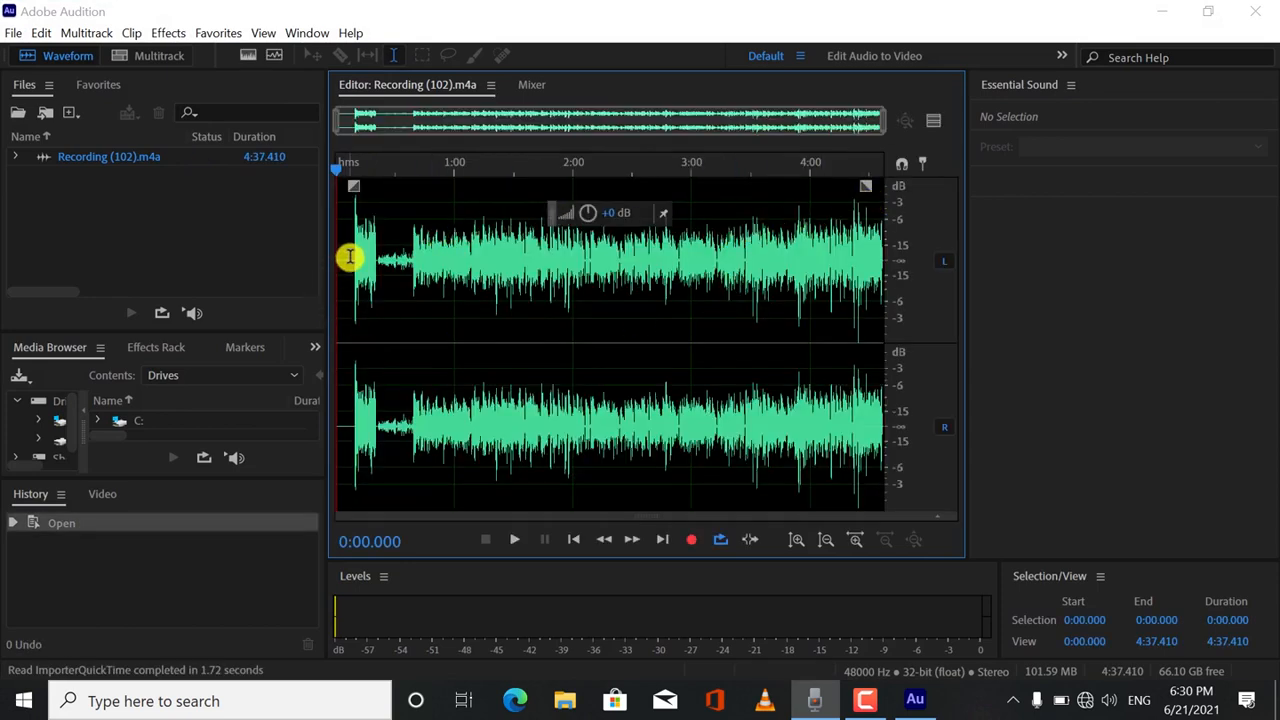
- Play back the silent opening of the waveform, about 7 seconds long, and capture it as a noise print
drag(349, 257, 311, 266)
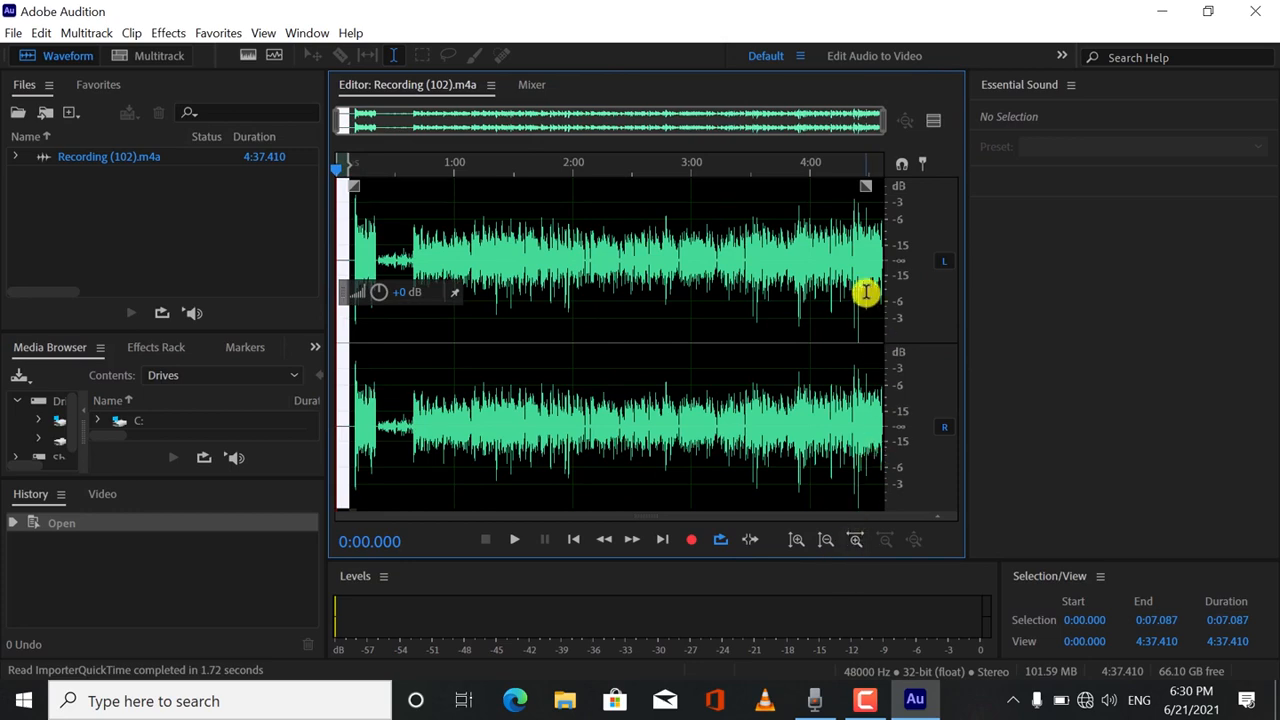
scroll(866, 292, up, 8)
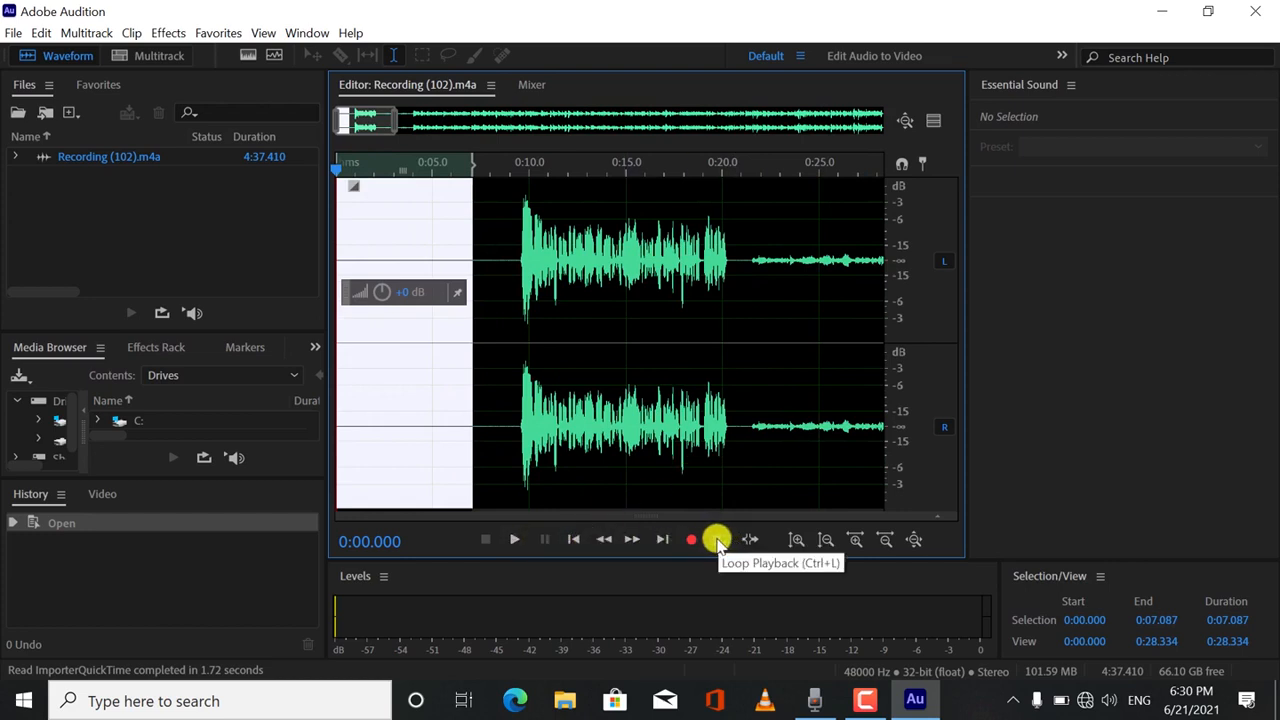
click(718, 541)
click(514, 540)
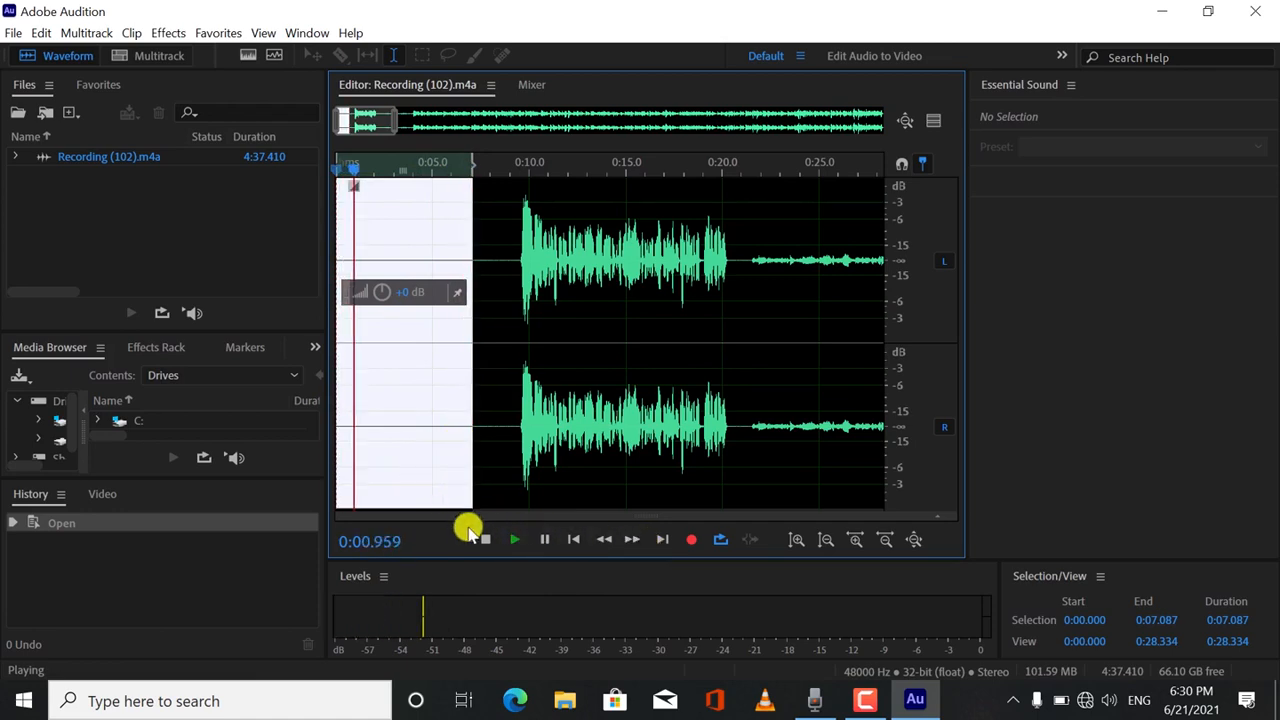
click(484, 539)
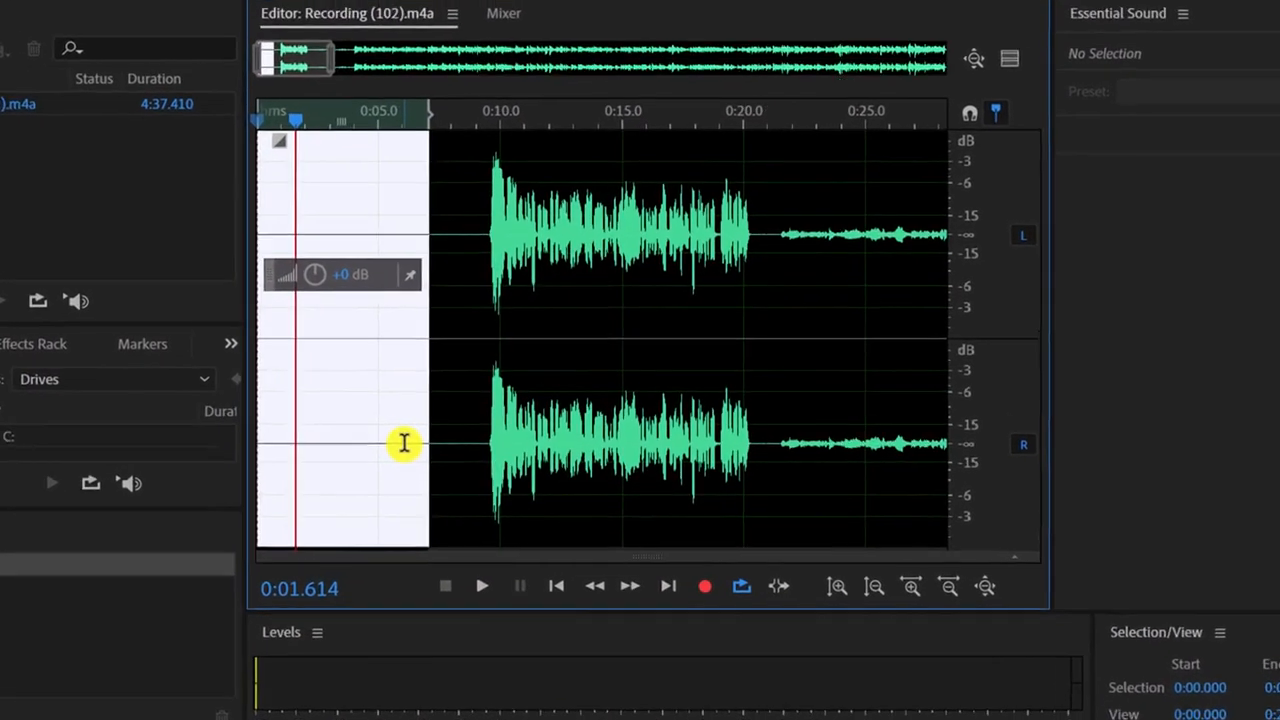
key(shift+p)
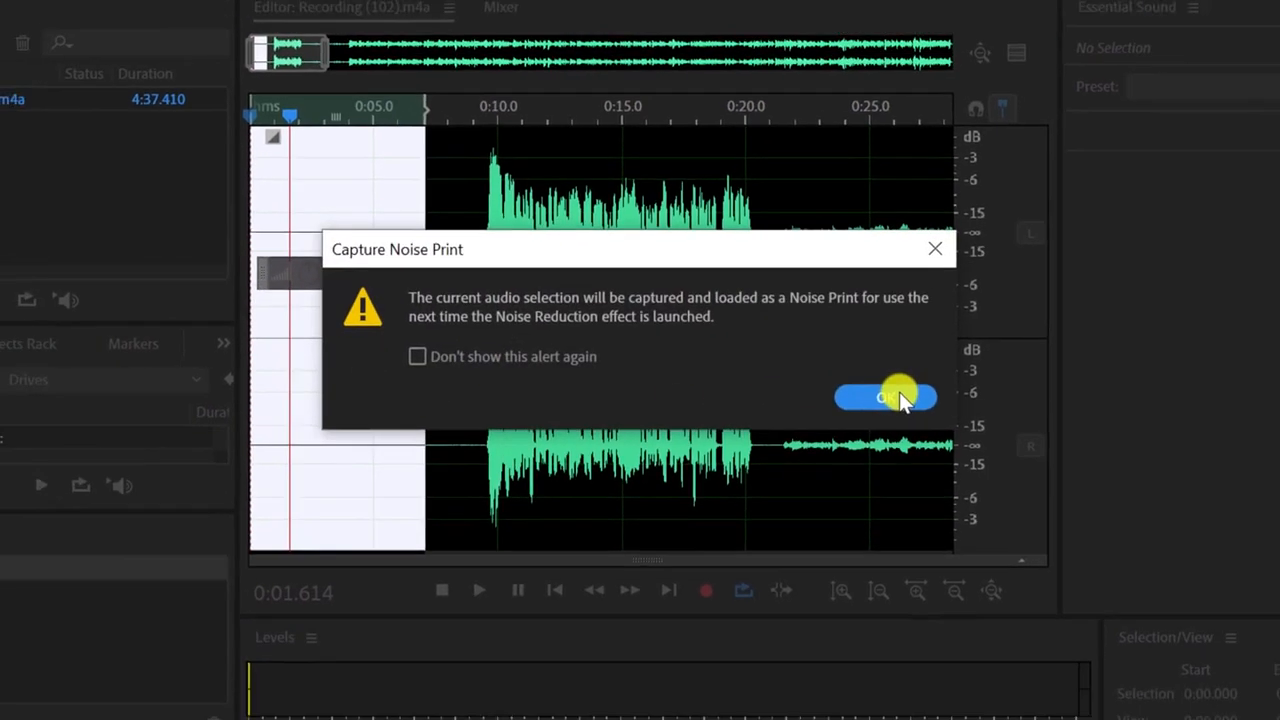
click(890, 400)
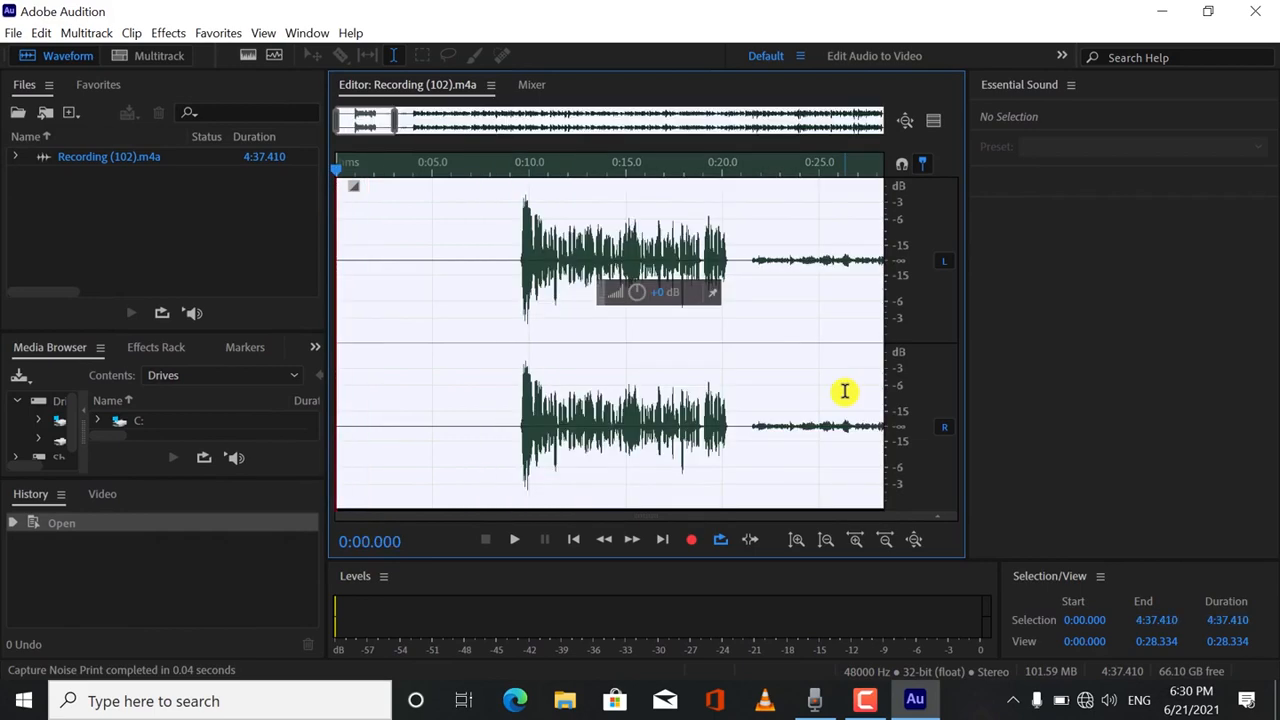
- Apply Noise Reduction at 49% and 17.2 dB to the entire recording, after previewing the removed sound with Output Noise Only
key(ctrl+shift+p)
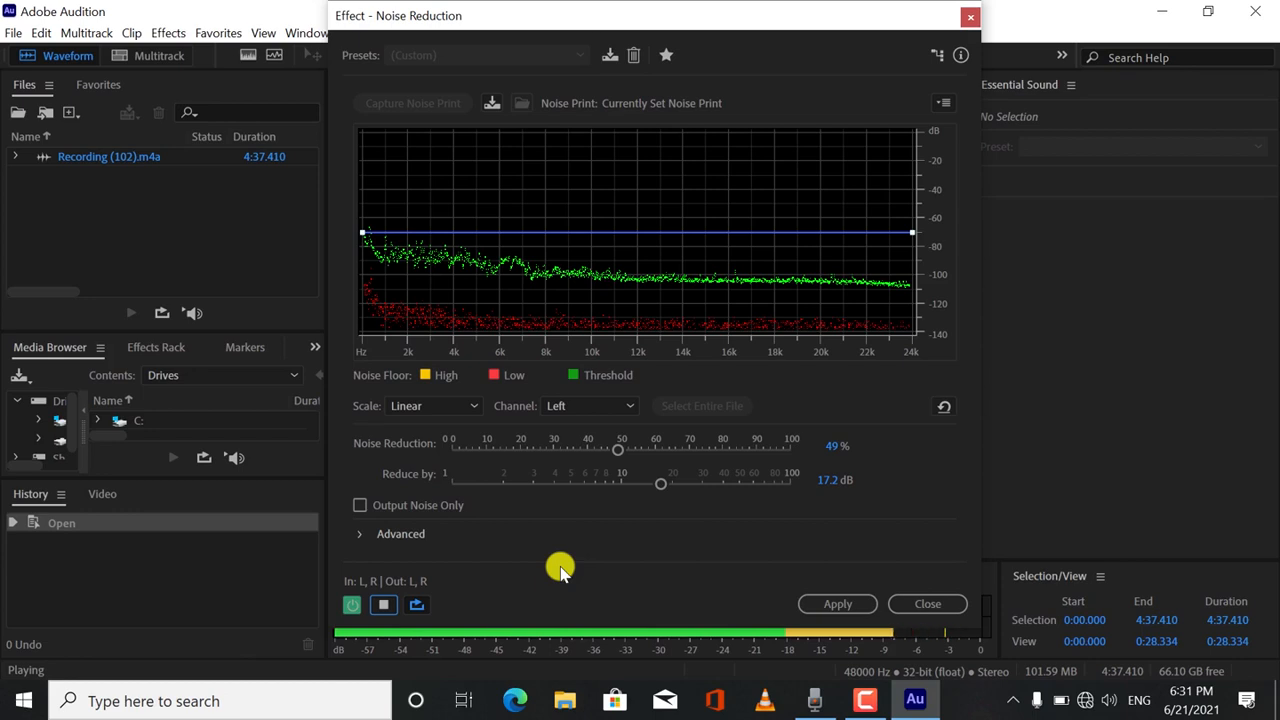
click(385, 604)
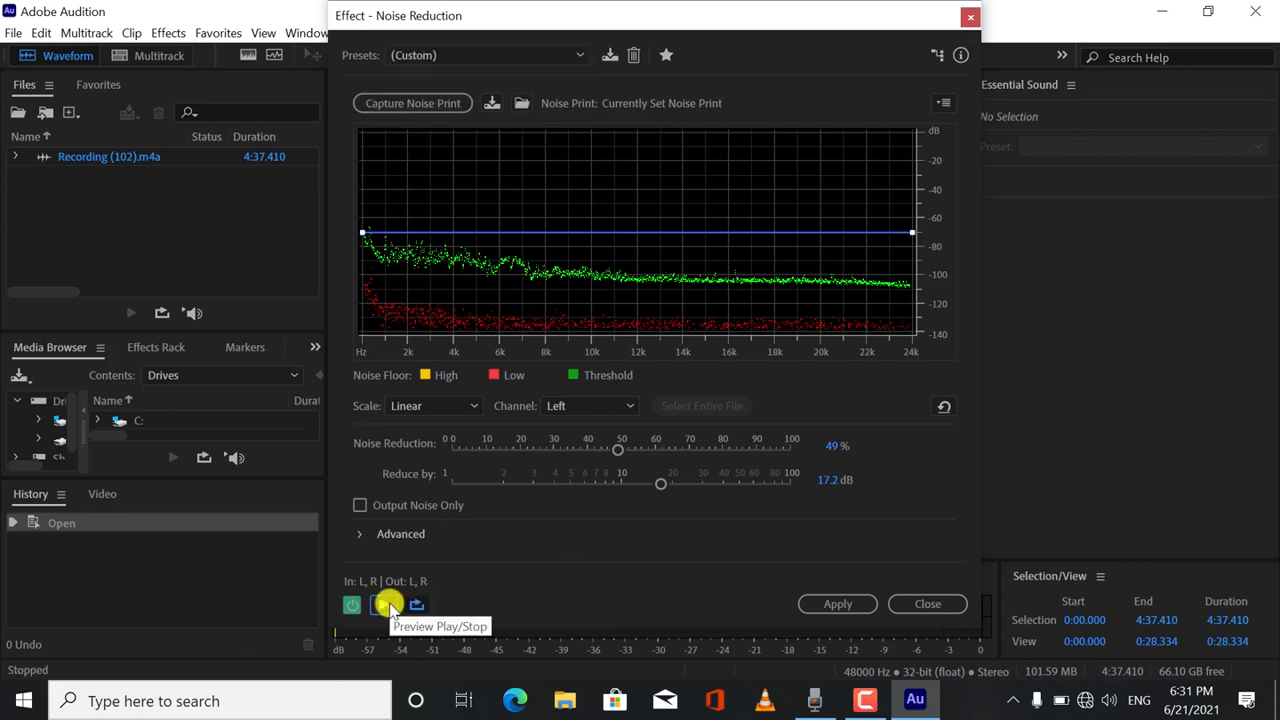
click(361, 505)
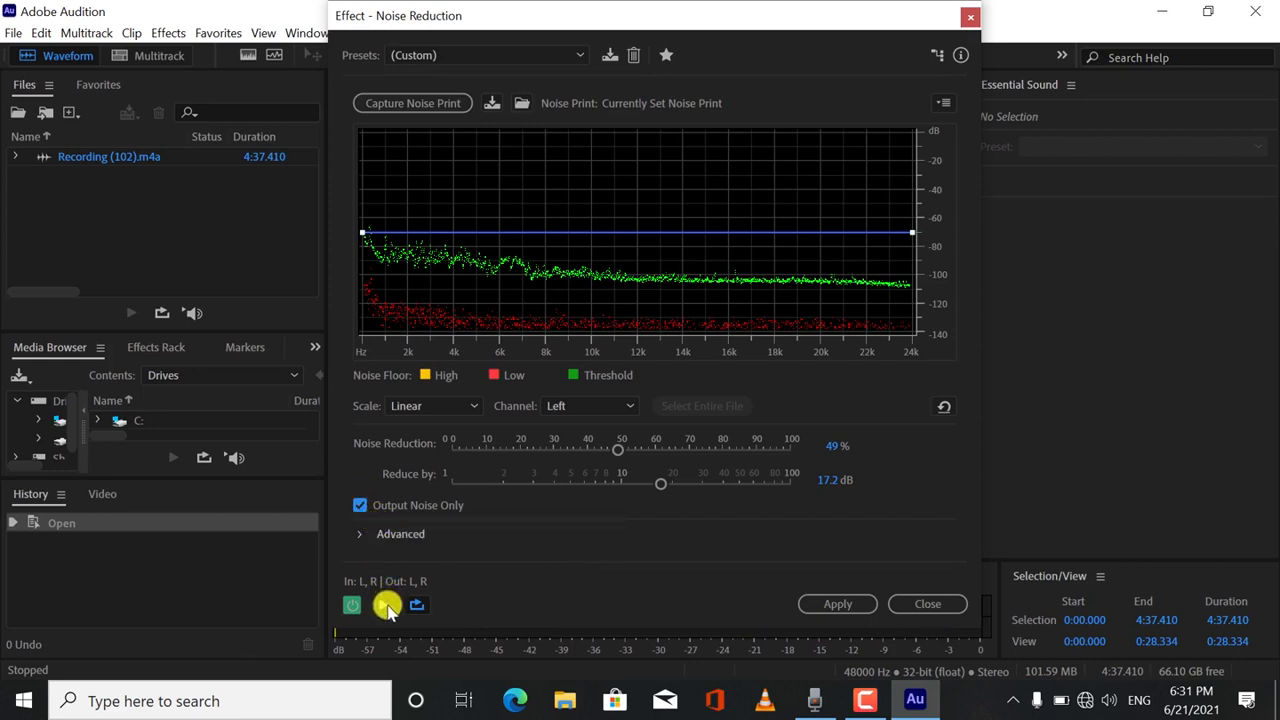
click(385, 604)
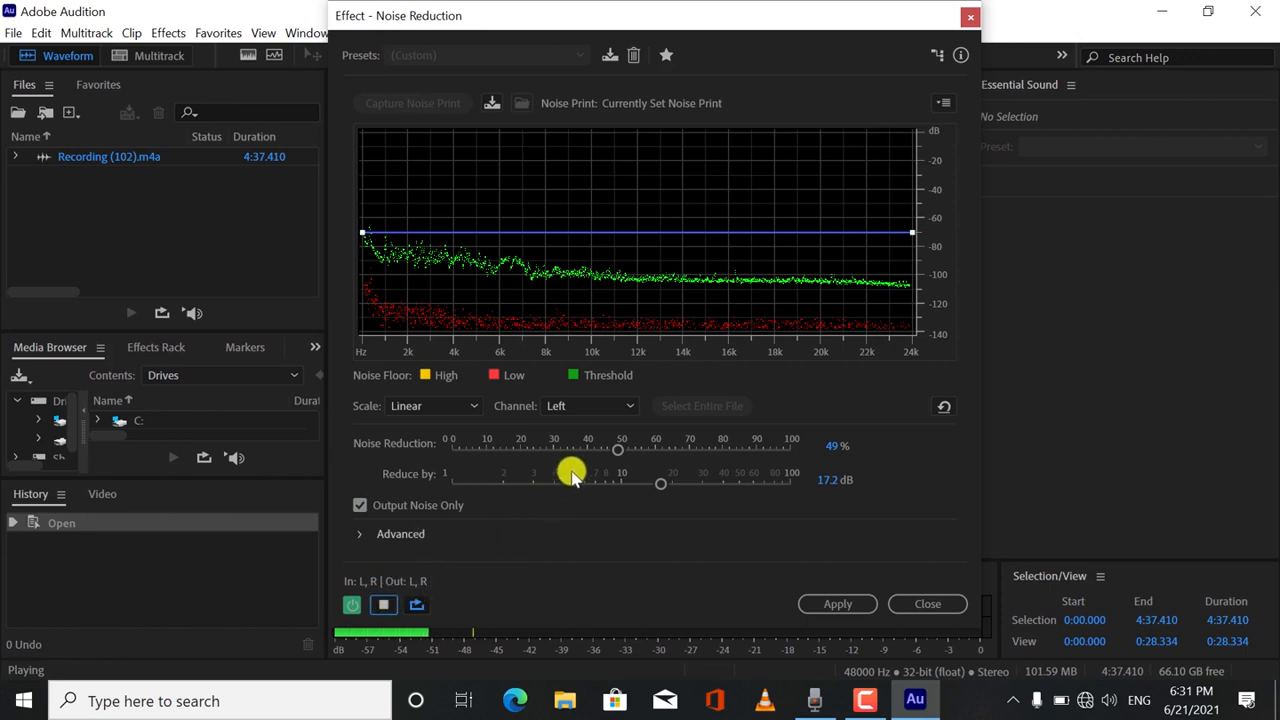
click(383, 604)
click(360, 505)
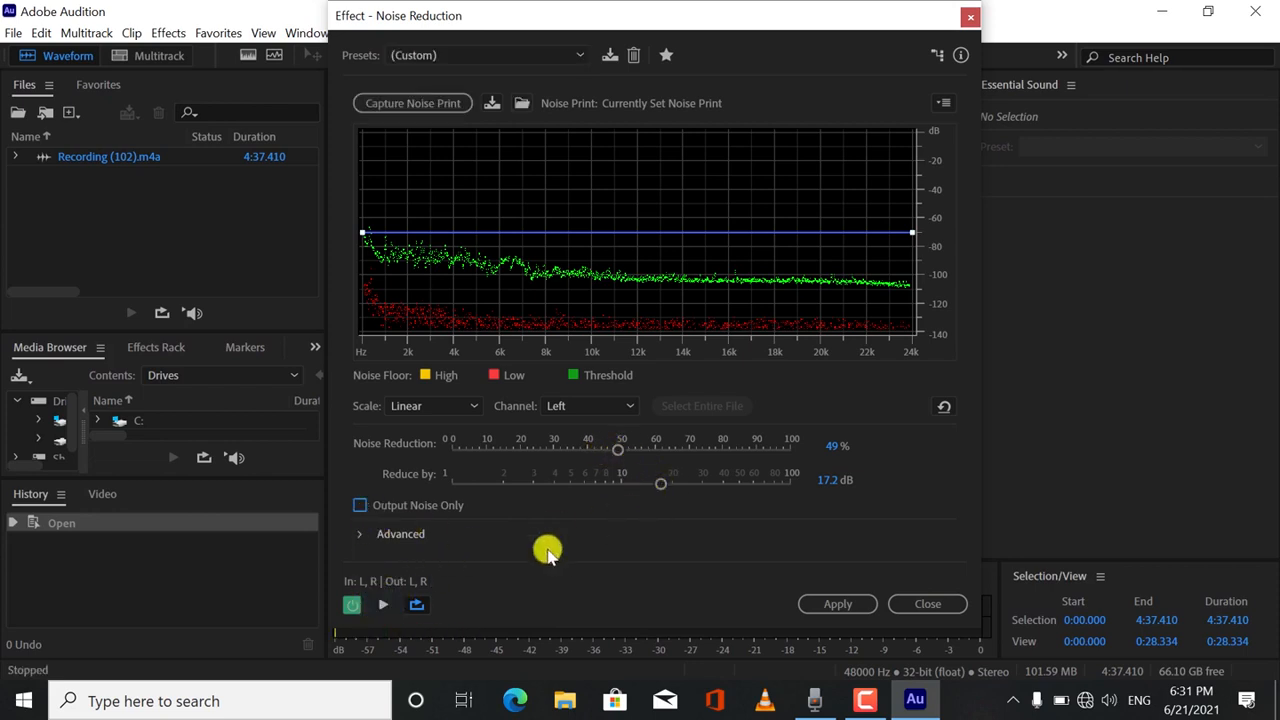
click(829, 605)
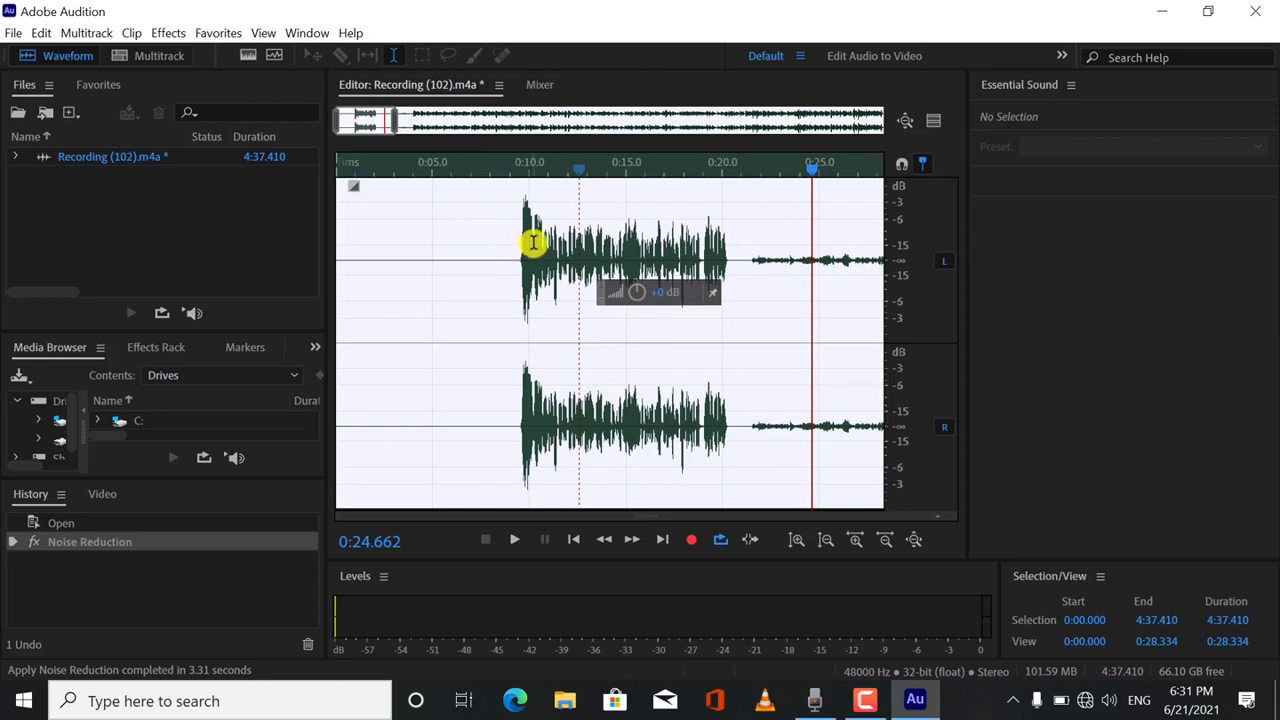
- Delete the silent opening of about 8.8 seconds before the speech begins
click(479, 249)
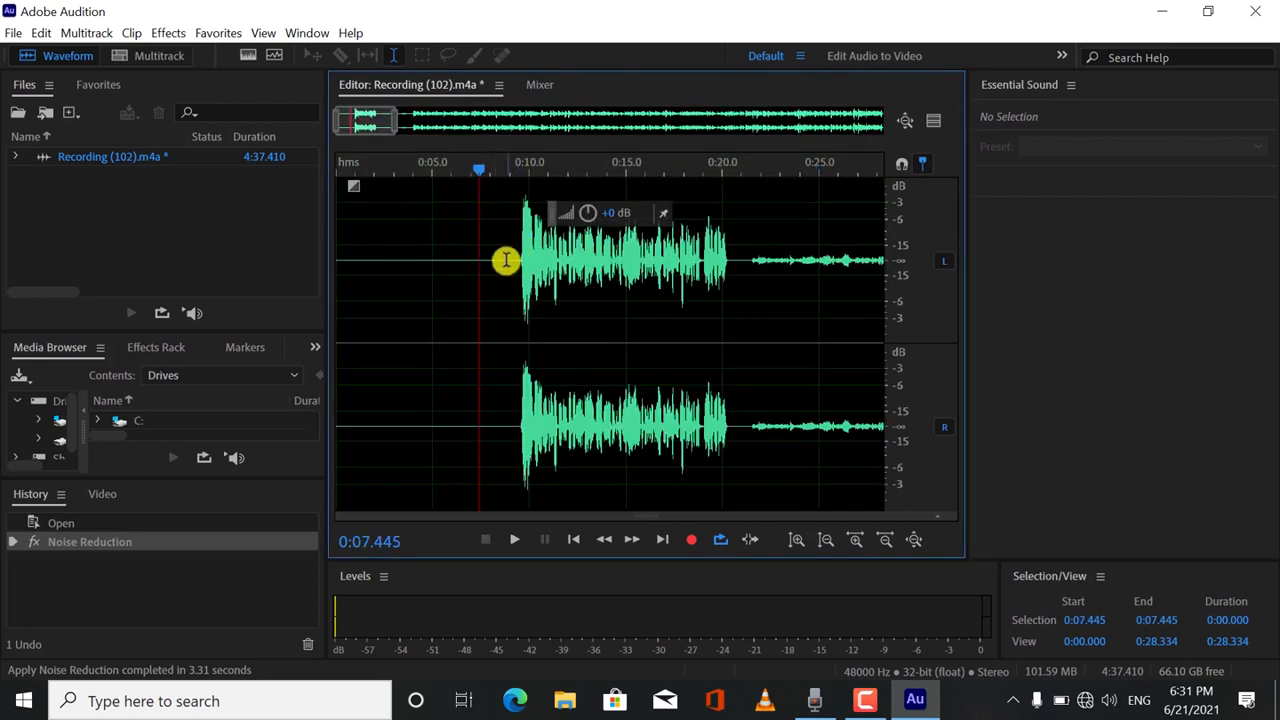
drag(506, 260, 289, 273)
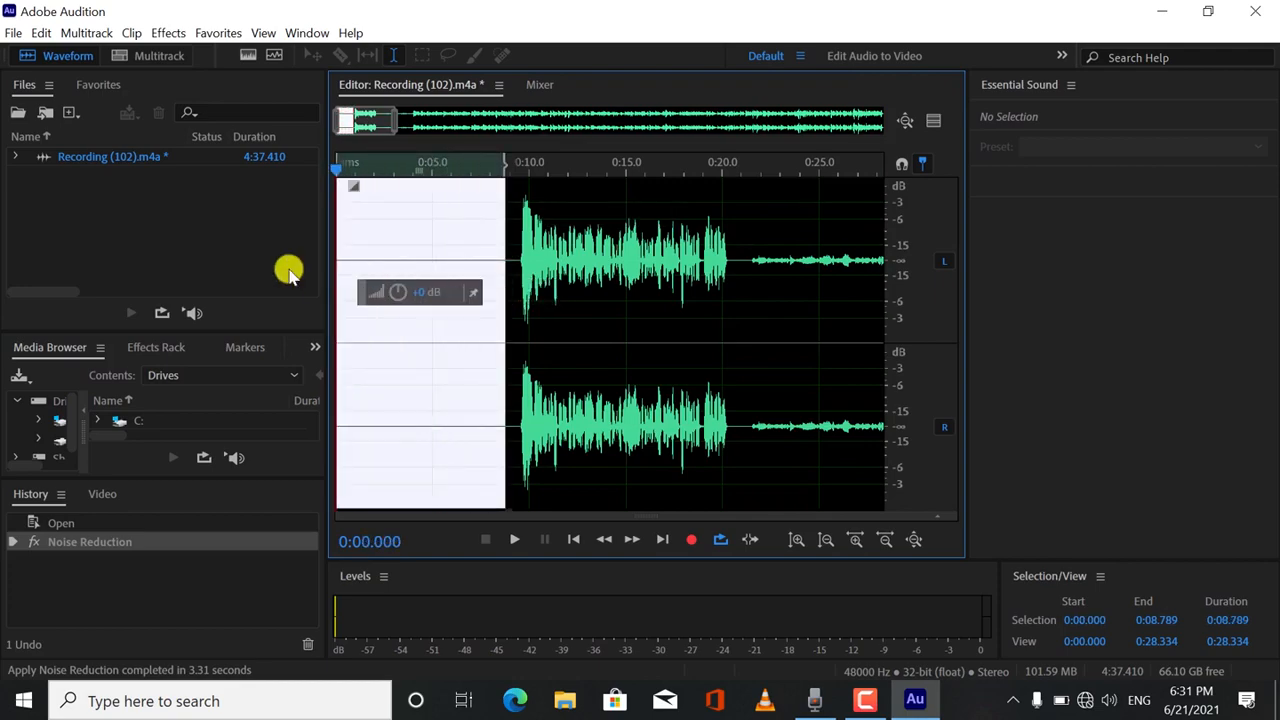
key(Delete)
- Normalize the entire recording to -3 dB with all channels treated equally
key(ctrl+a)
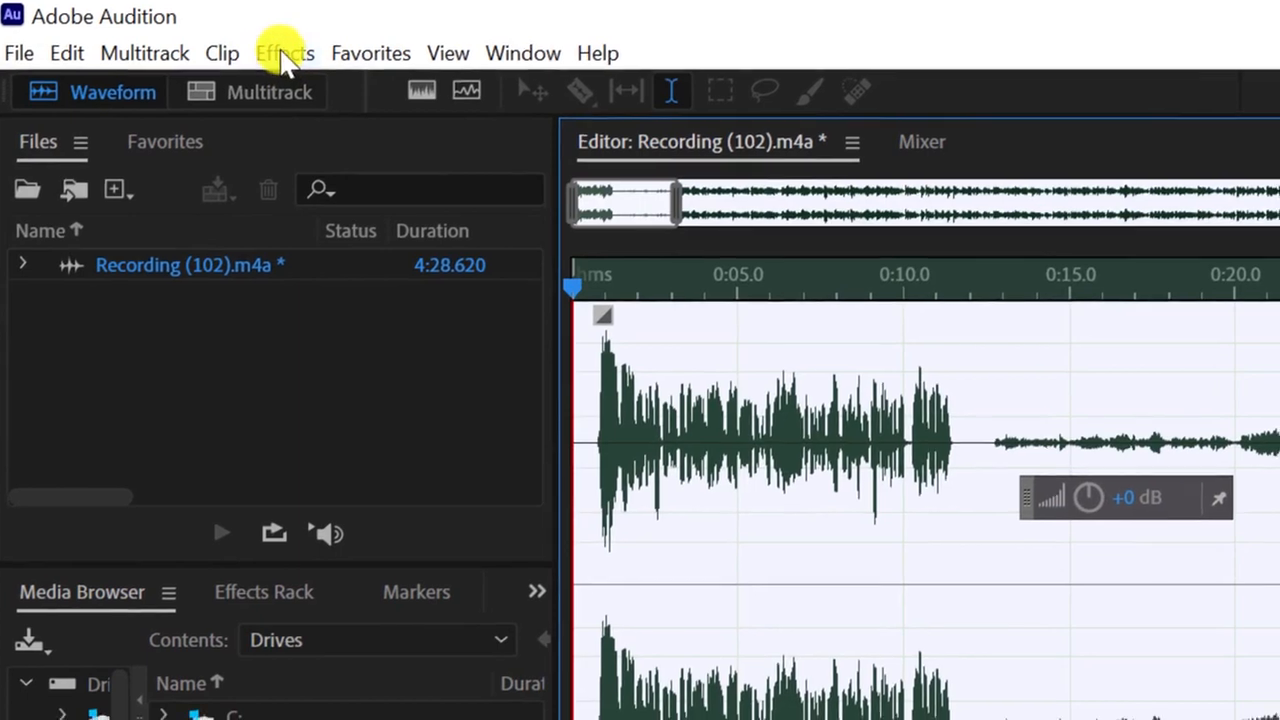
click(286, 58)
mouse_move(522, 446)
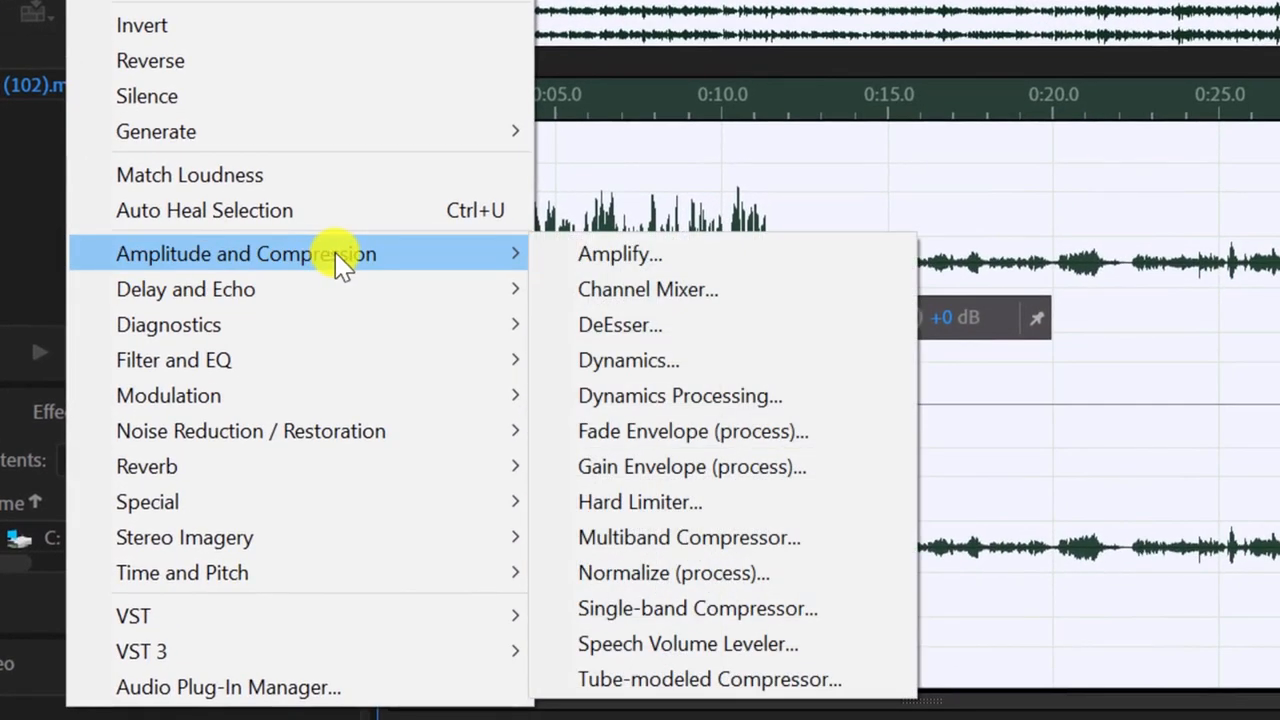
click(640, 585)
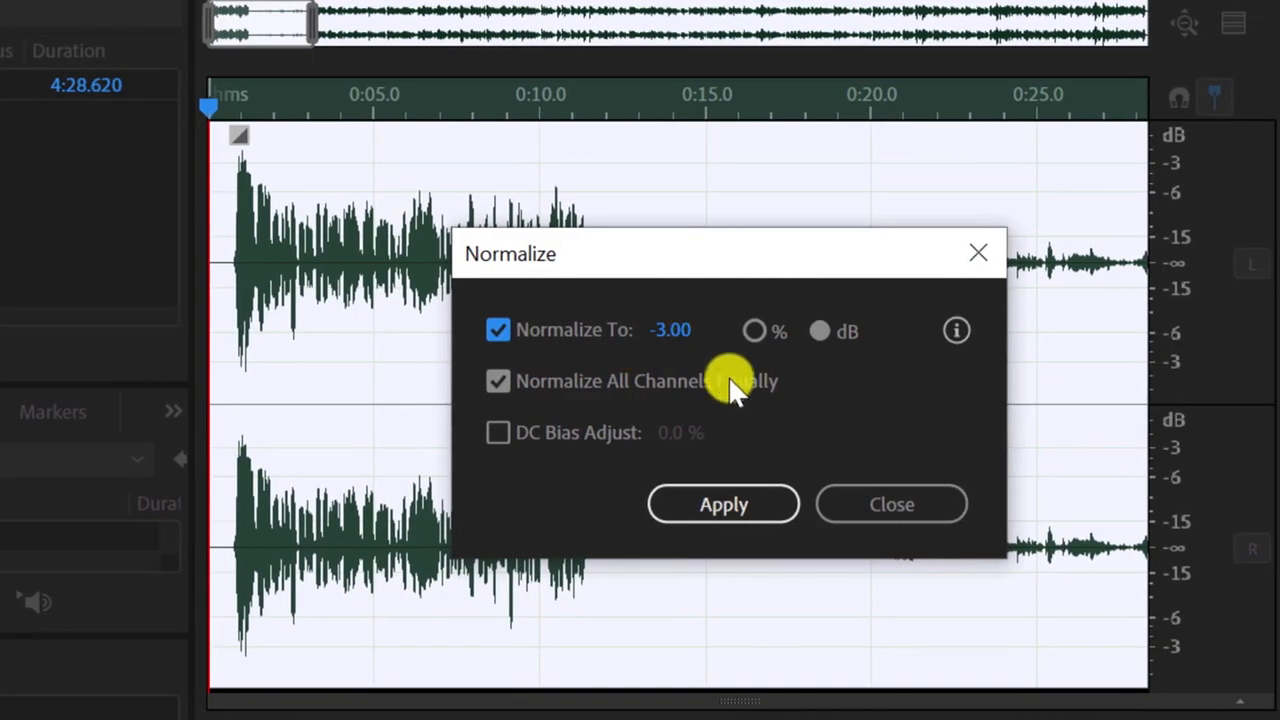
click(703, 515)
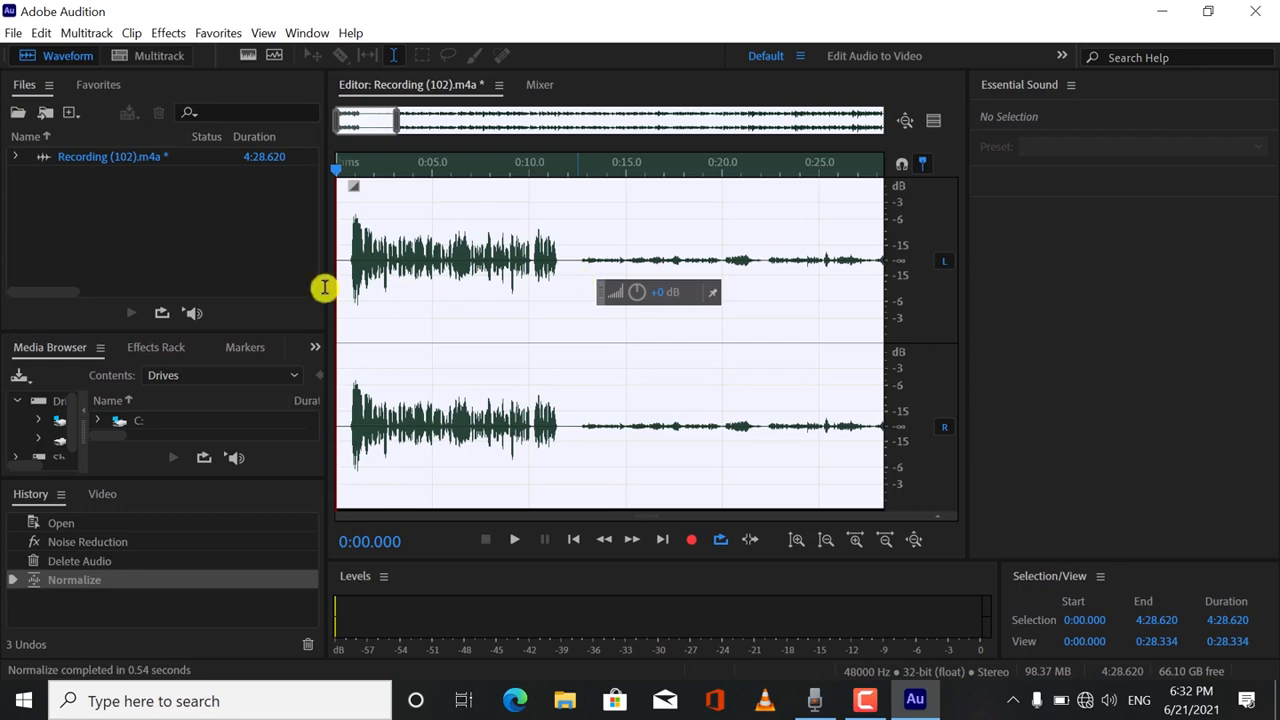
click(170, 34)
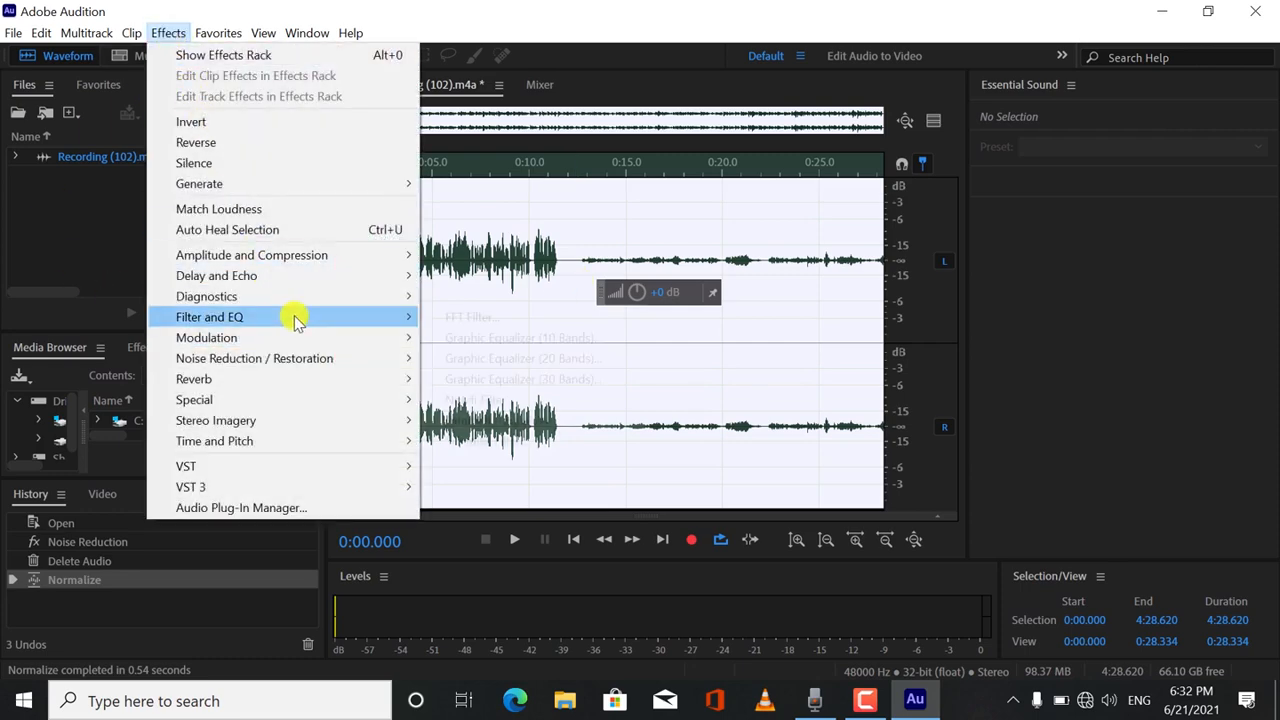
mouse_move(326, 318)
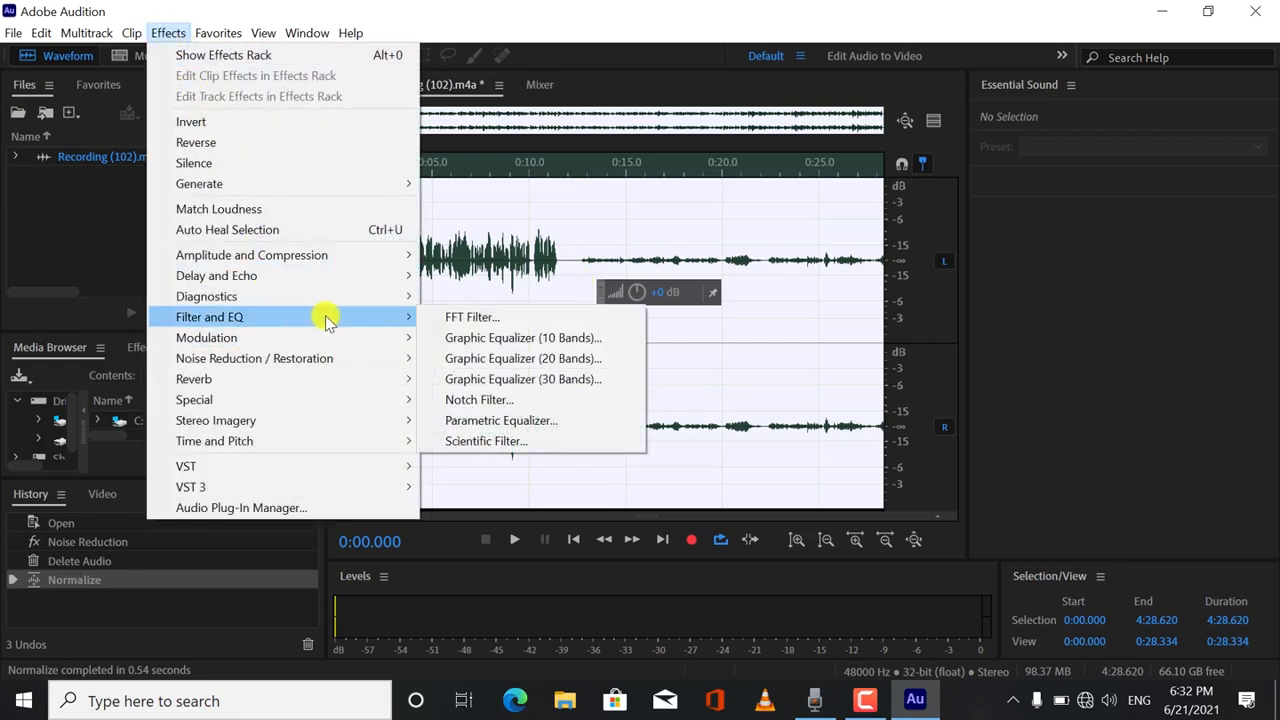
click(487, 420)
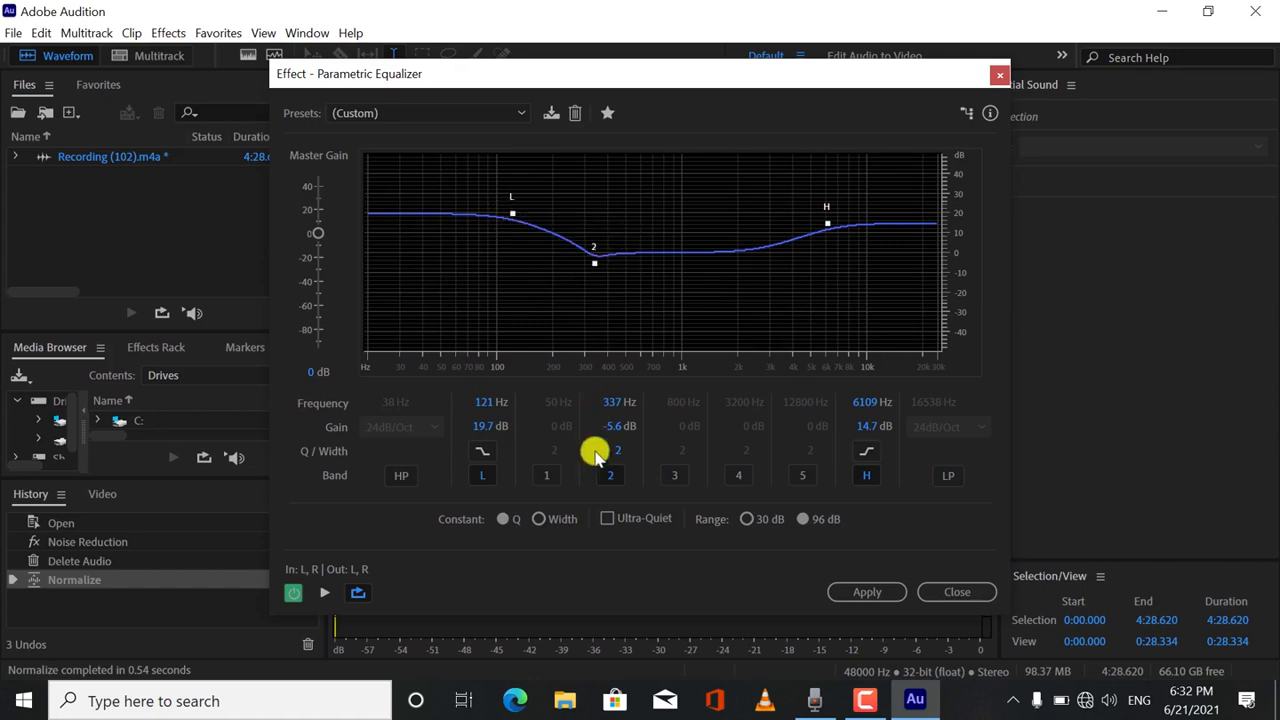
click(675, 475)
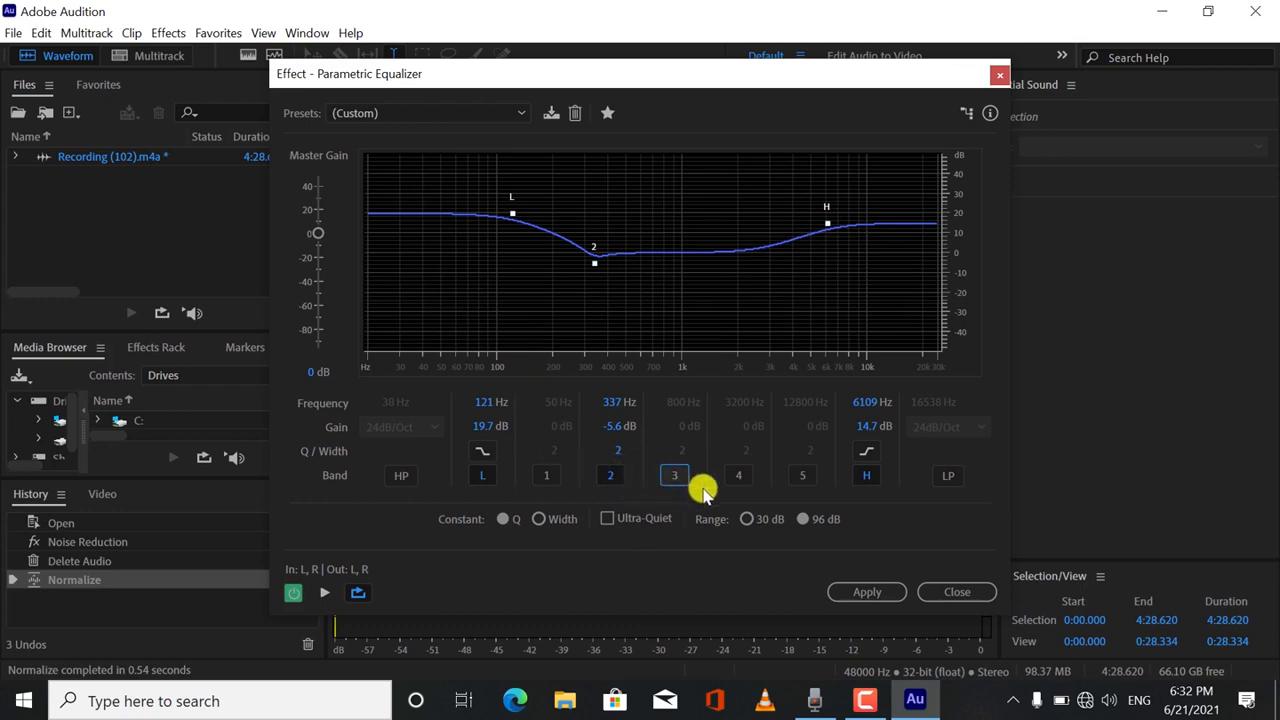
click(940, 592)
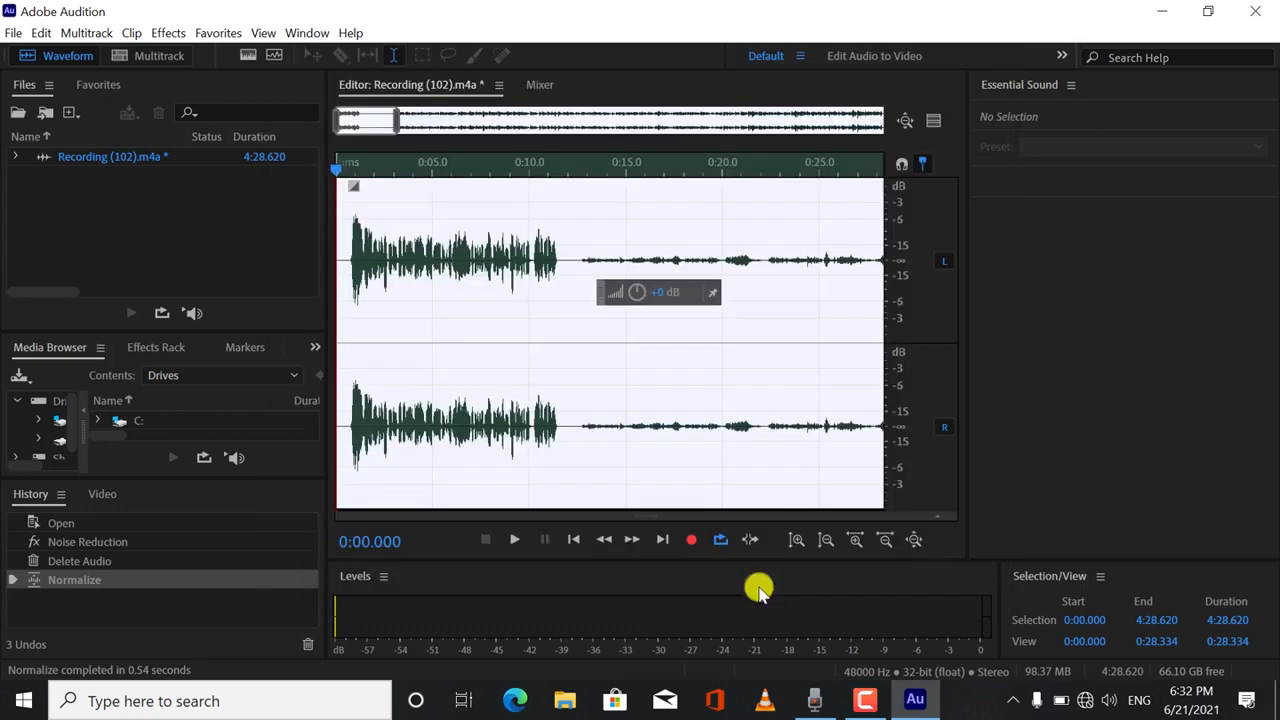
- Play the recording and apply a Parametric Equalizer with 19.7 dB at 121 Hz, -5.6 dB at 337 Hz and 14.7 dB at 6109 Hz
click(347, 410)
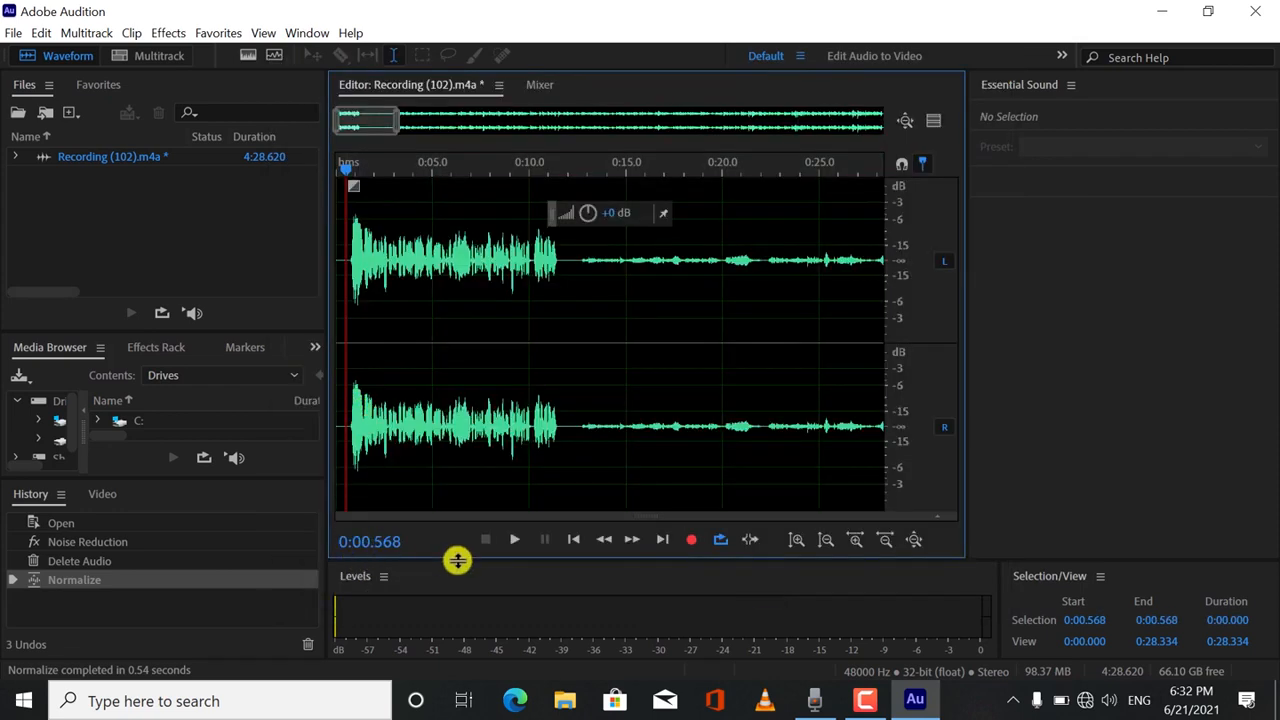
click(510, 539)
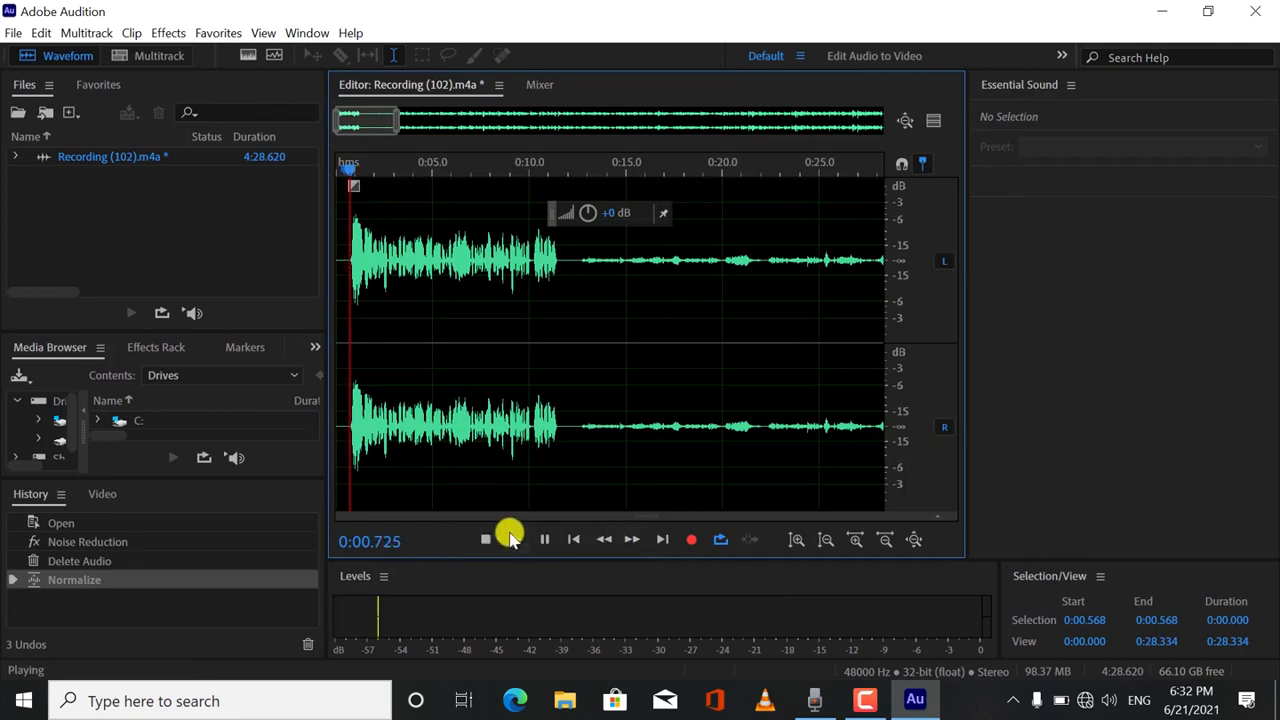
click(158, 35)
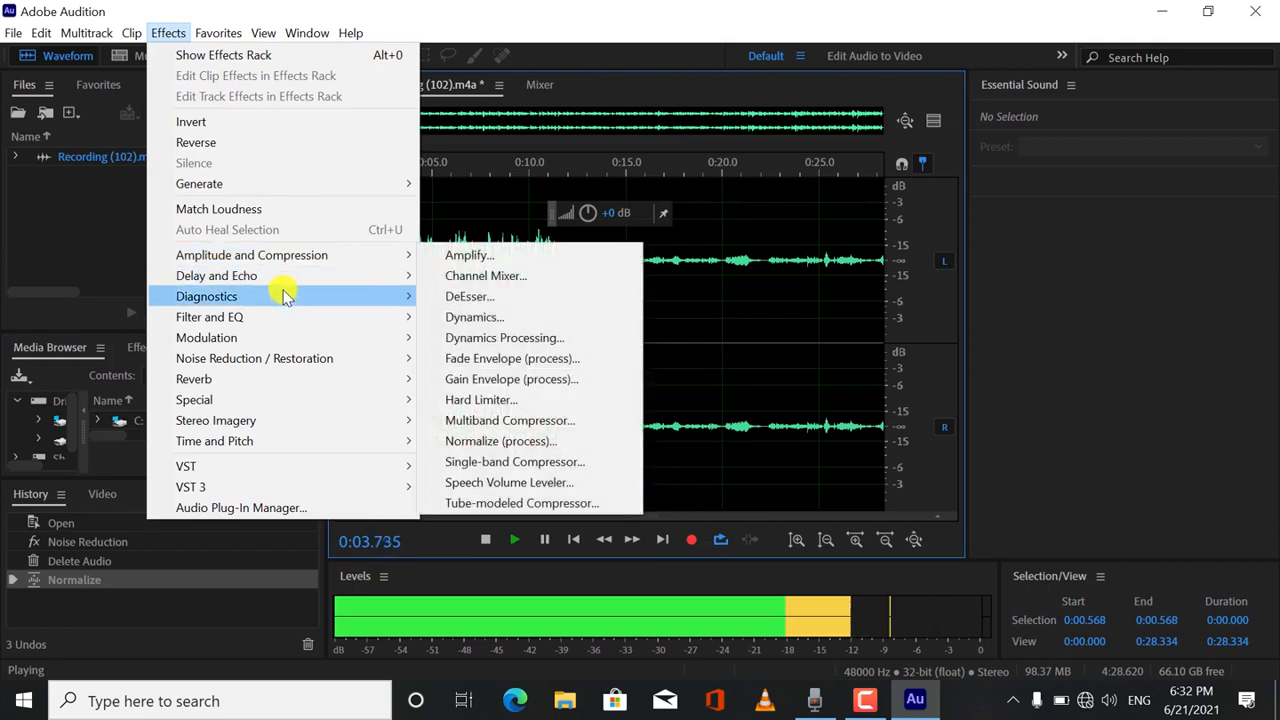
mouse_move(281, 305)
mouse_move(408, 324)
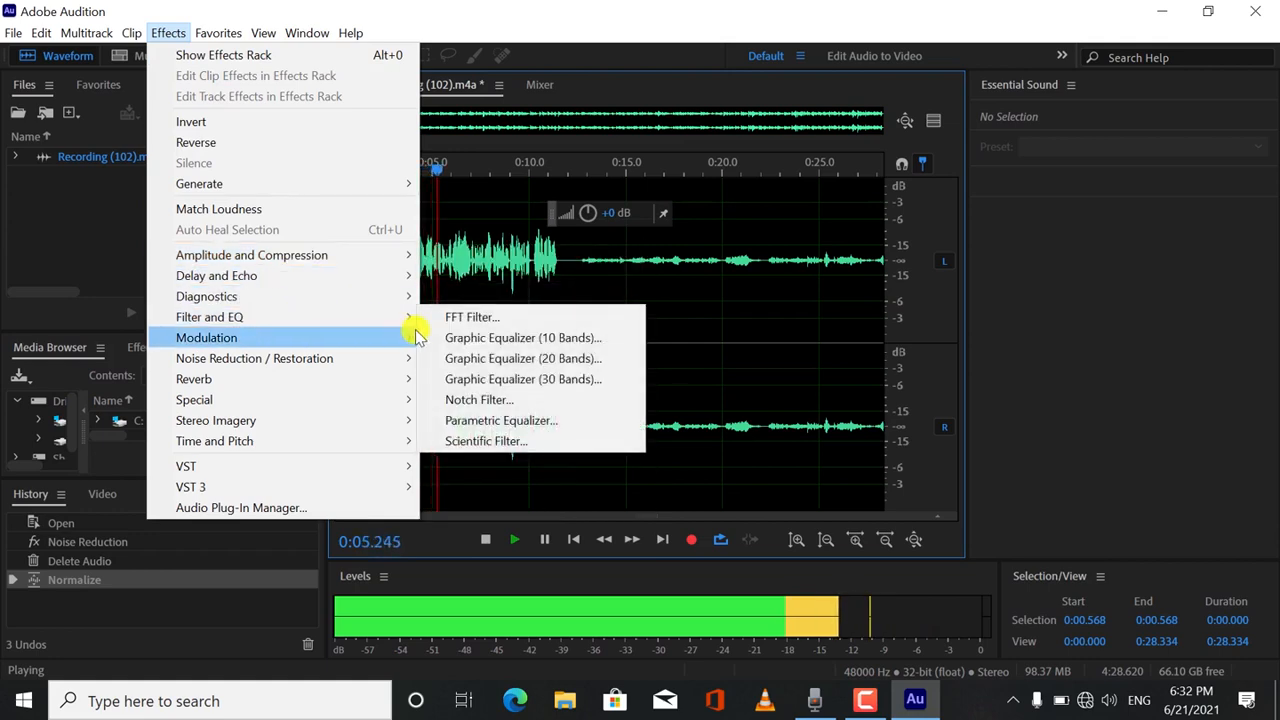
click(500, 420)
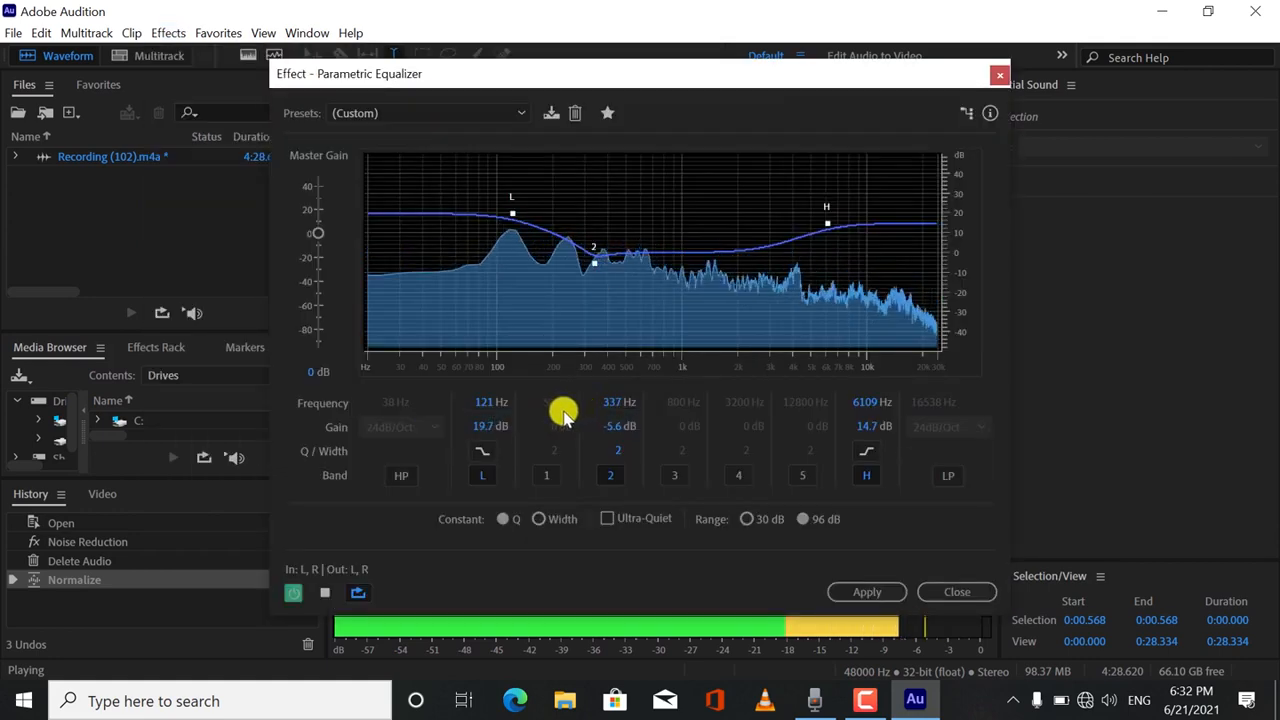
click(848, 596)
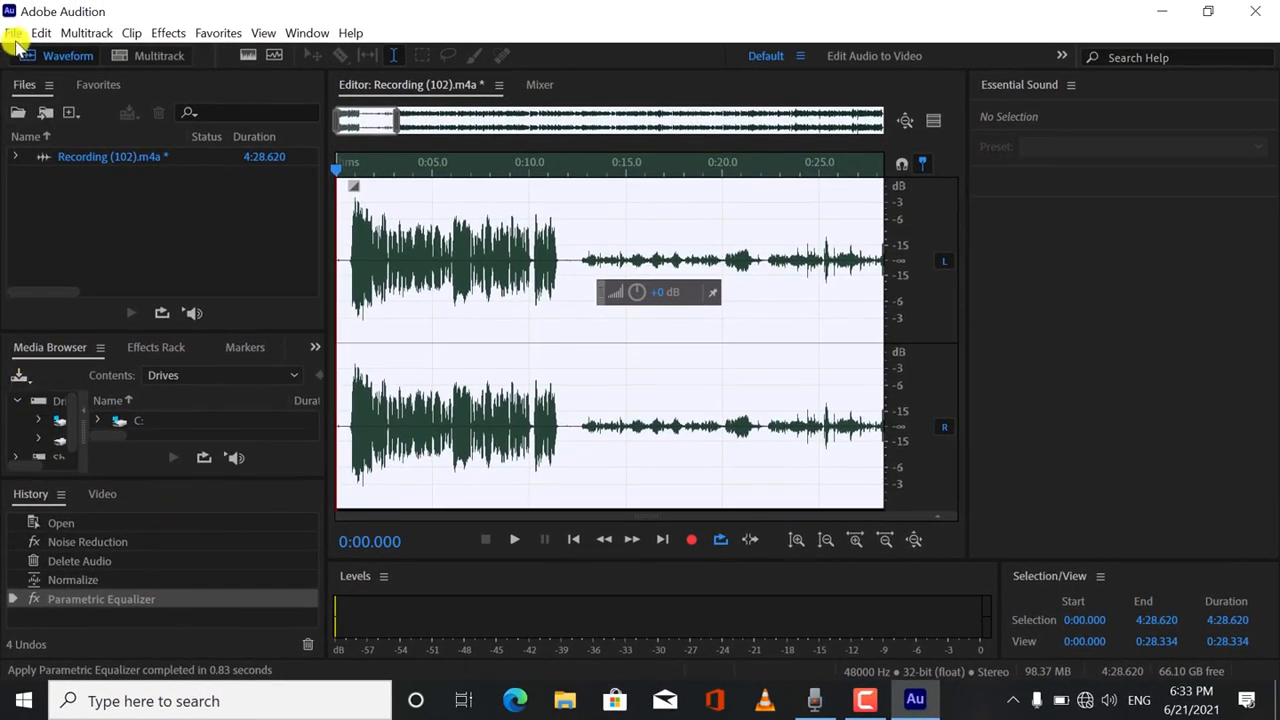
- Save the edited recording as km.wav in Wave PCM format in the Sound recordings folder, then minimize the editor
key(ctrl+shift+s)
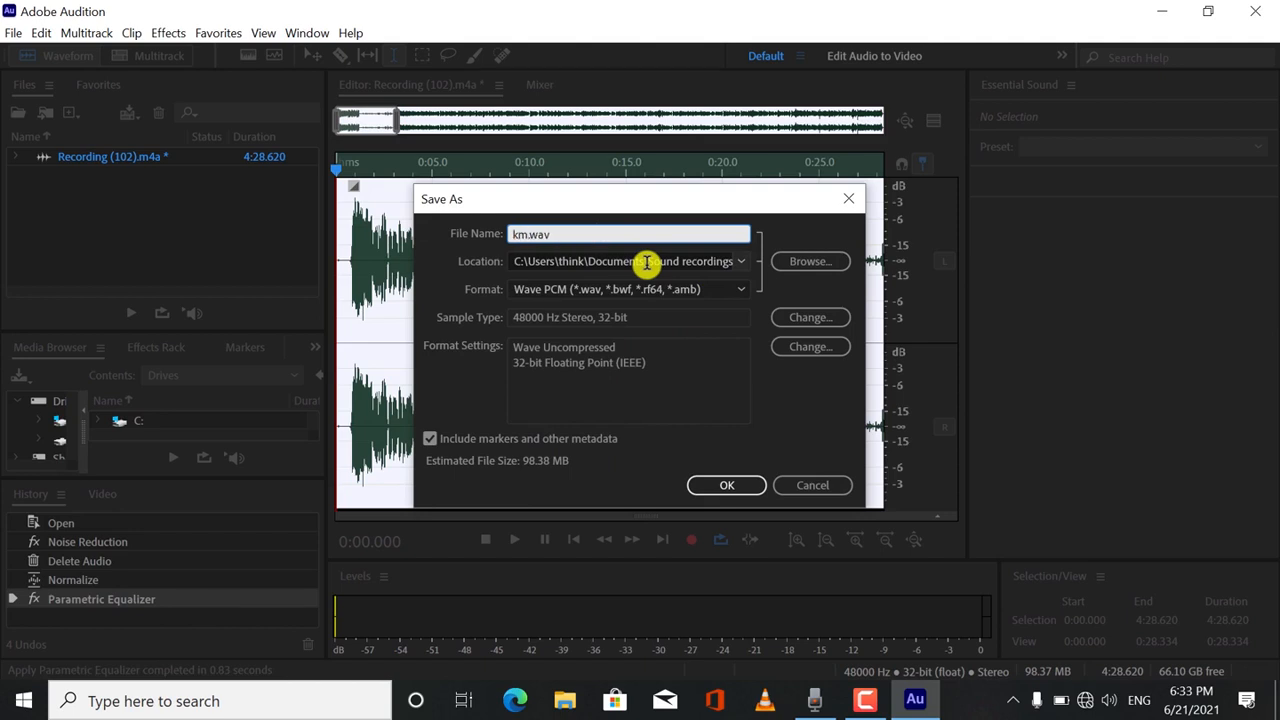
click(727, 485)
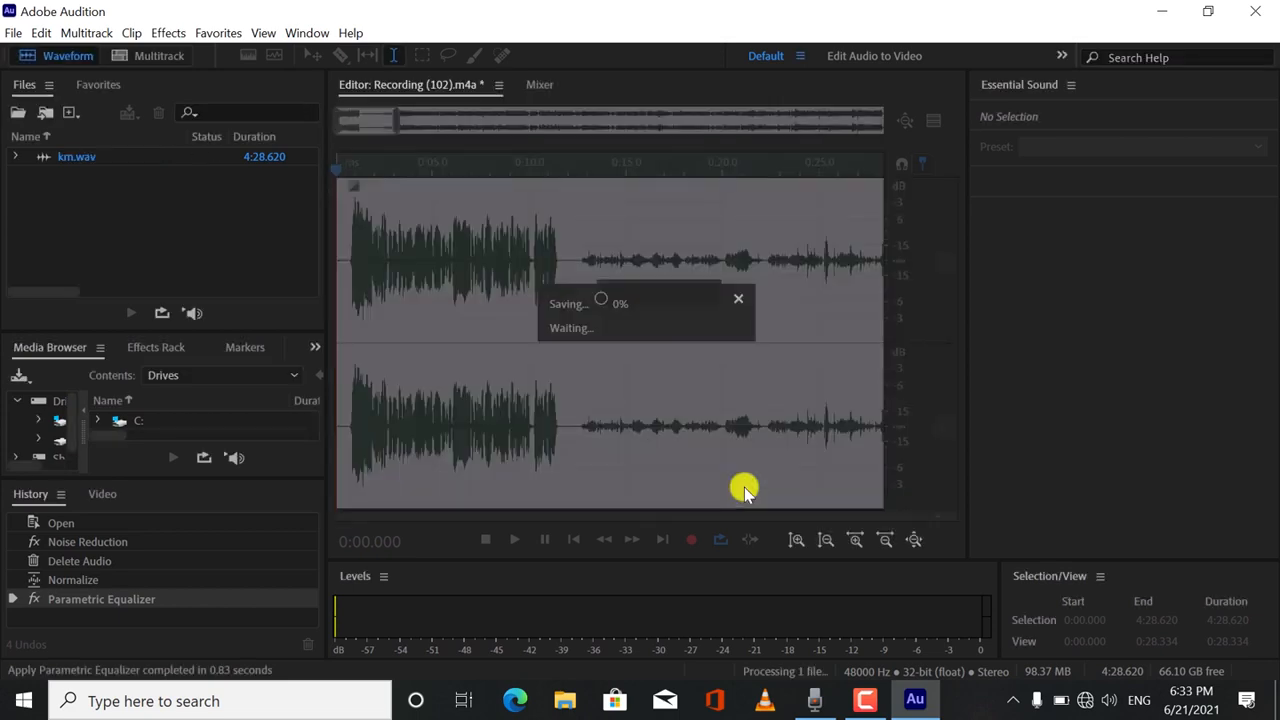
click(1170, 10)
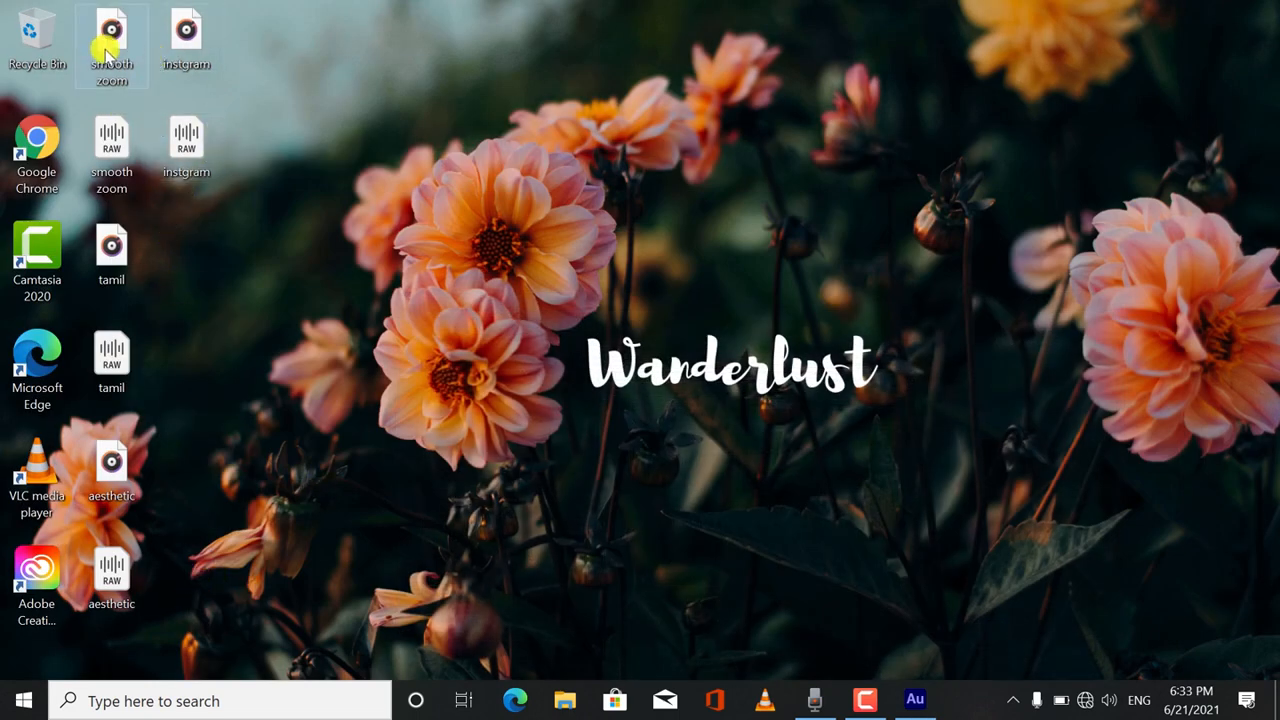